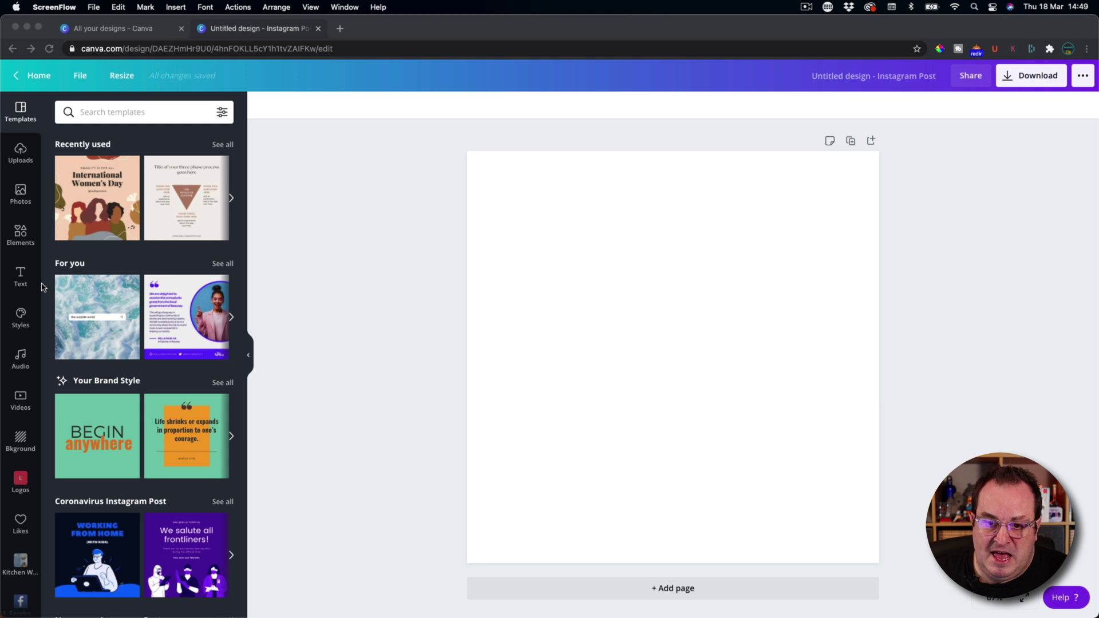
# - Add the circle frame from Elements' Frames collection to the middle of the Instagram post
pyautogui.click(20, 237)
pyautogui.click(20, 237)
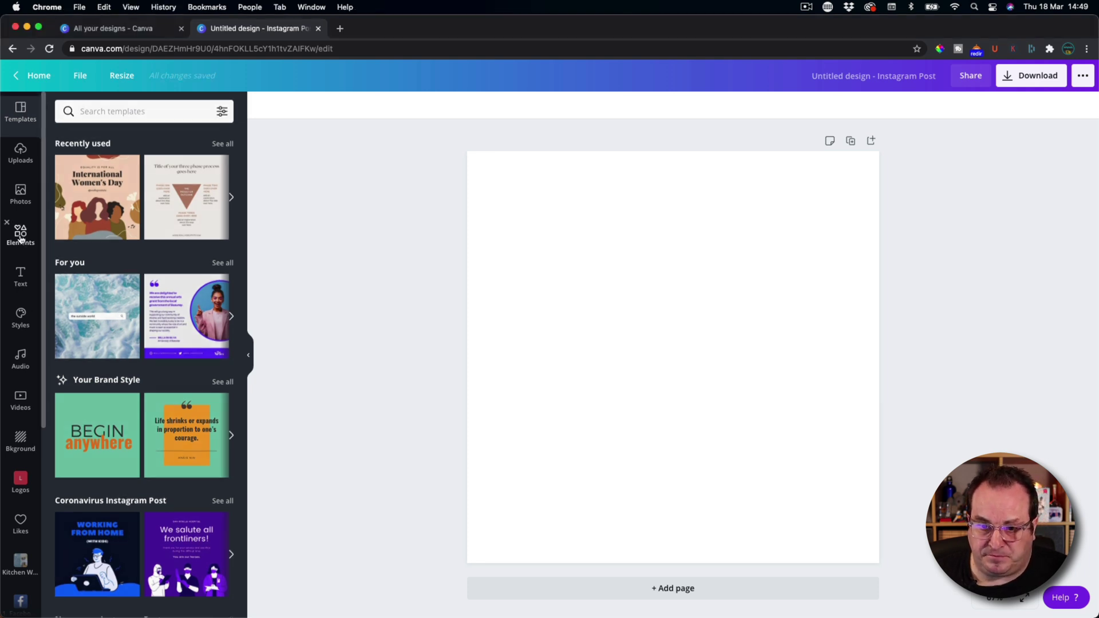
pyautogui.scroll(-3, 128, 417)
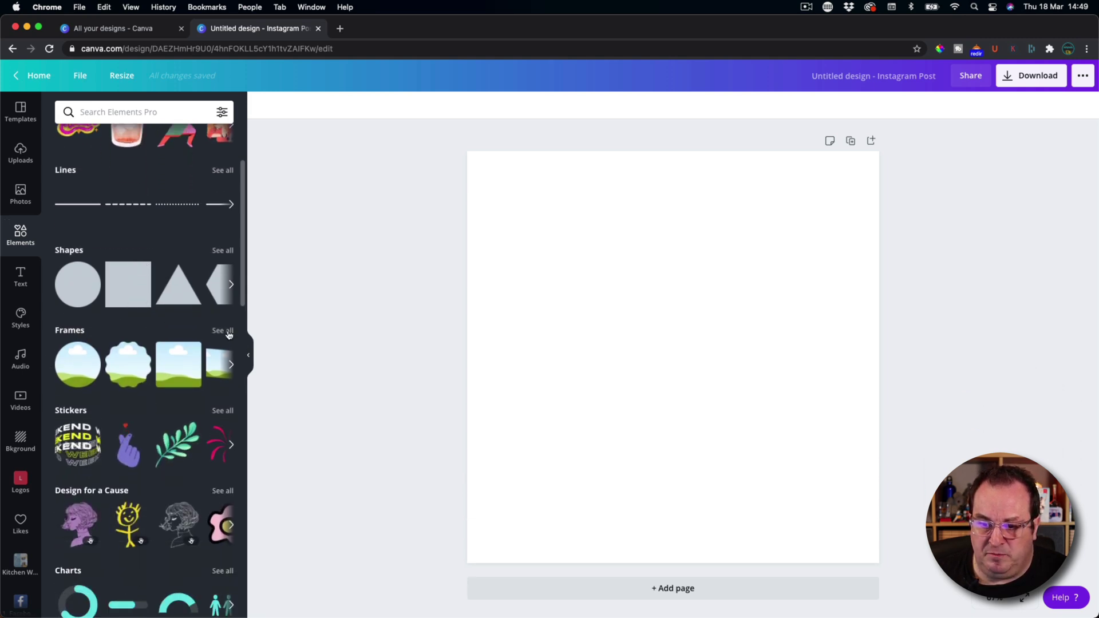
pyautogui.click(70, 331)
pyautogui.scroll(-5, 127, 362)
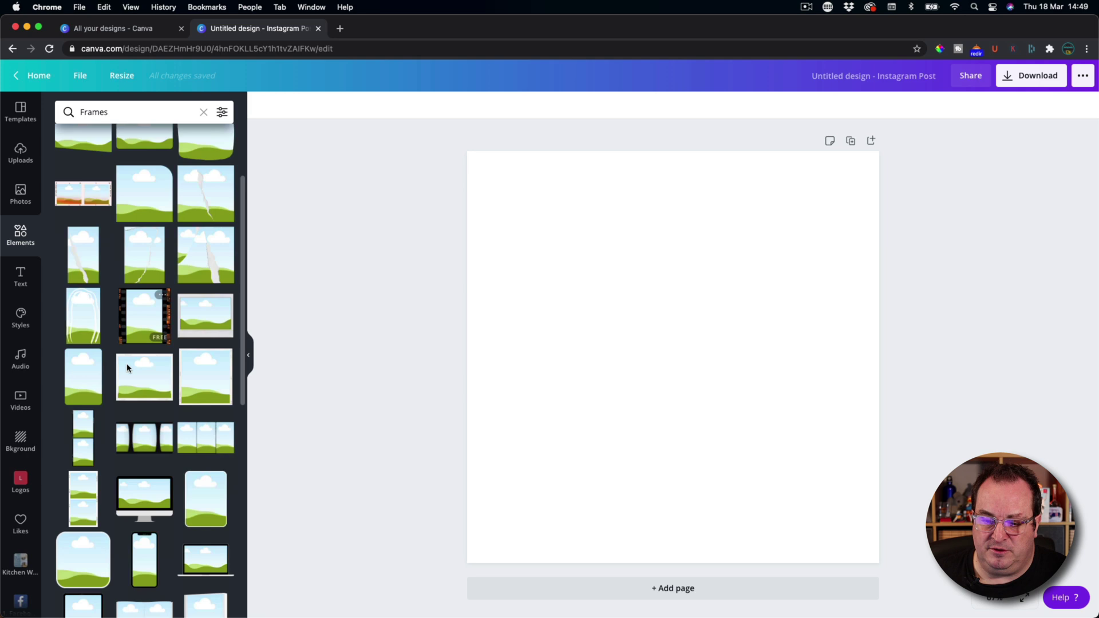
pyautogui.scroll(5, 128, 369)
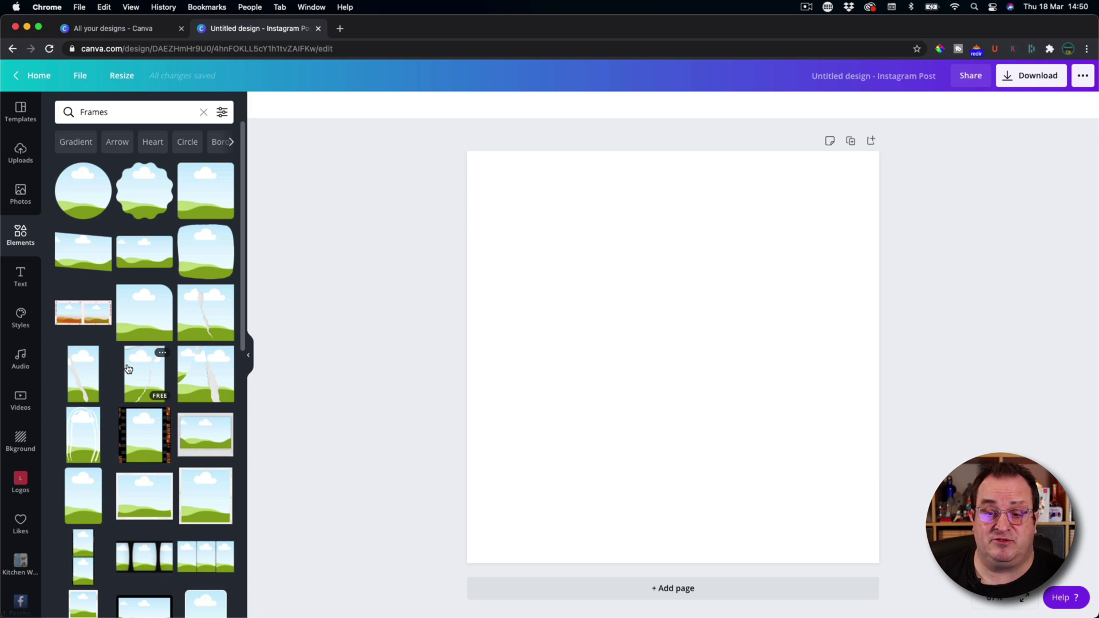
pyautogui.click(82, 197)
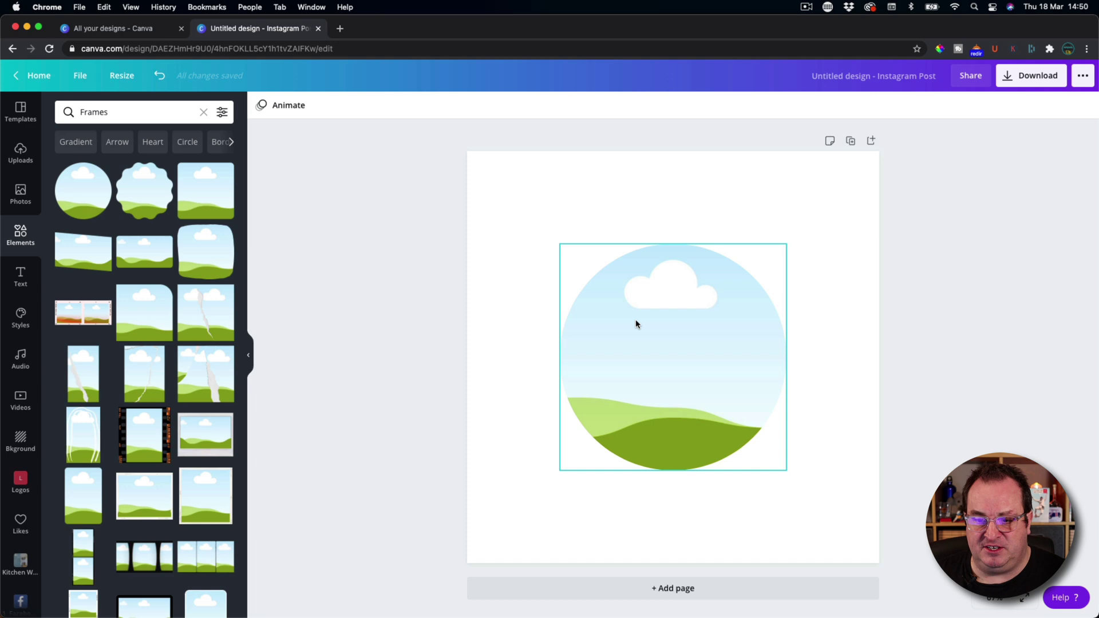
# - Add the sunglasses selfie from Uploads and drop it into the circle frame
pyautogui.click(23, 161)
pyautogui.scroll(-15, 147, 372)
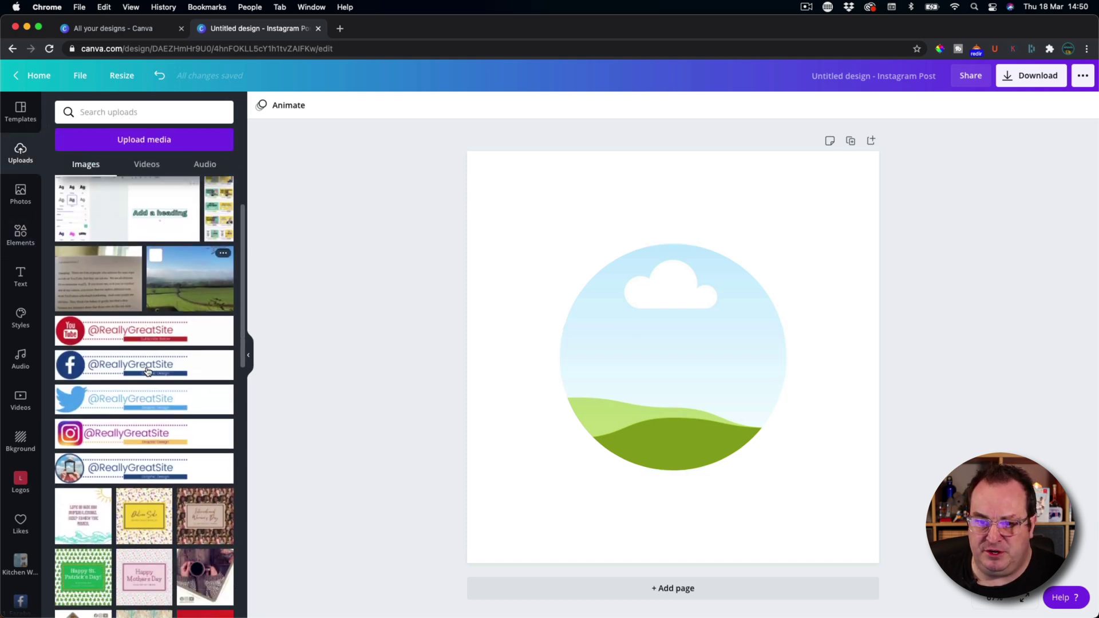
pyautogui.scroll(-15, 147, 372)
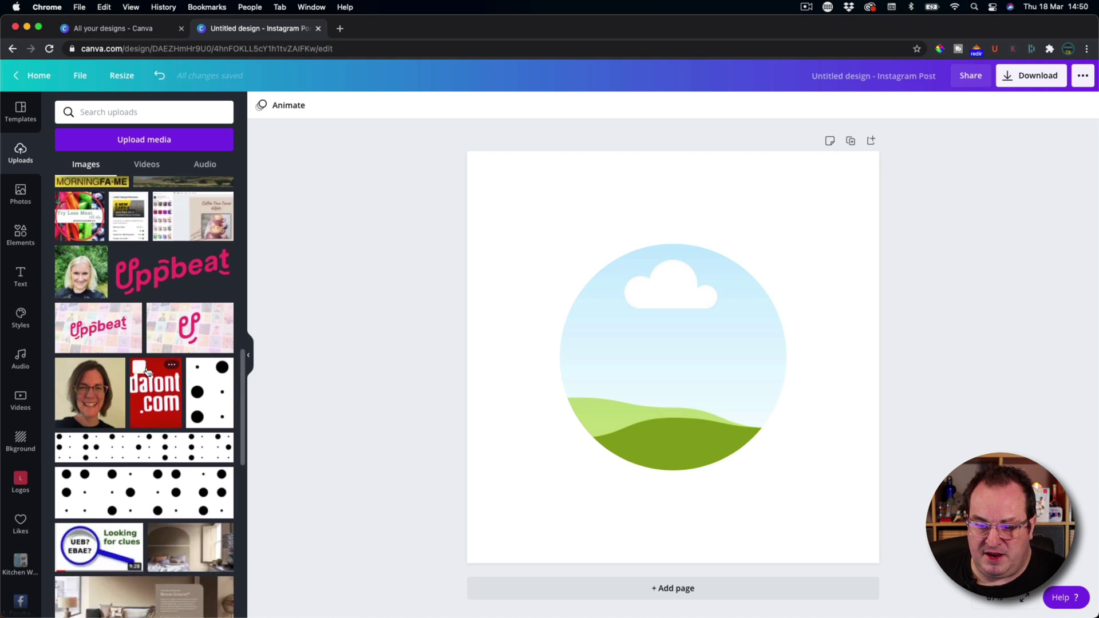
pyautogui.scroll(-15, 147, 372)
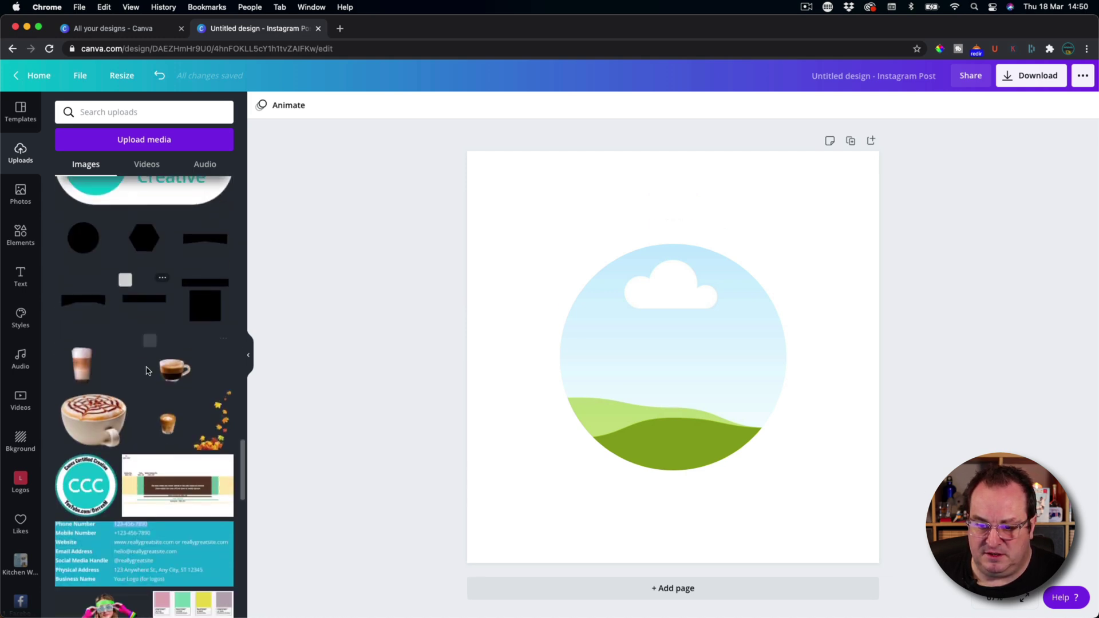
pyautogui.scroll(-15, 147, 372)
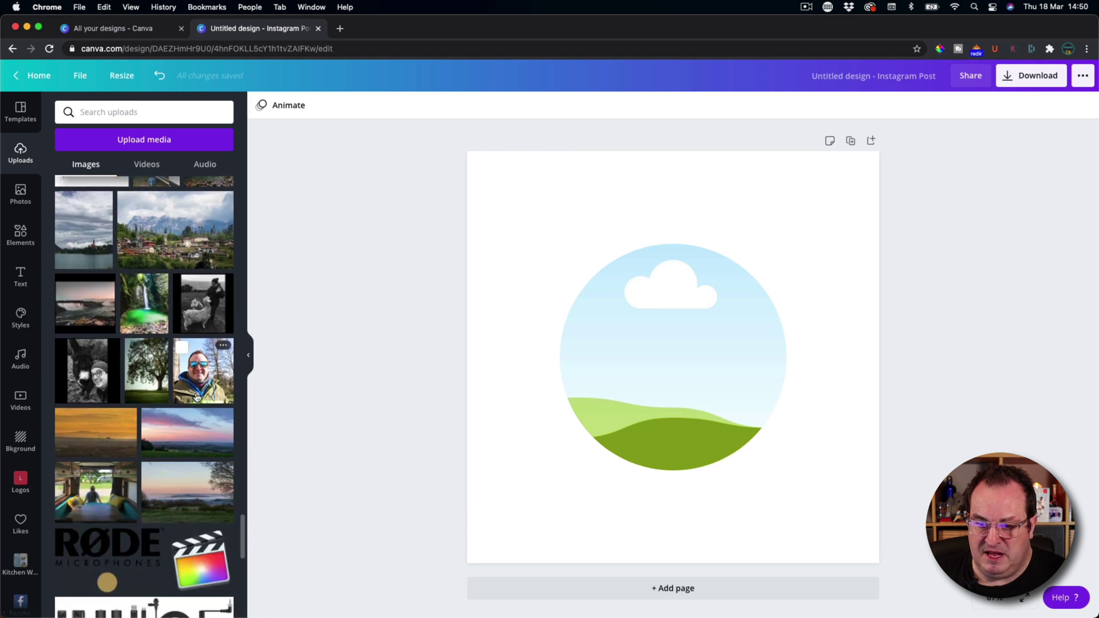
pyautogui.click(193, 396)
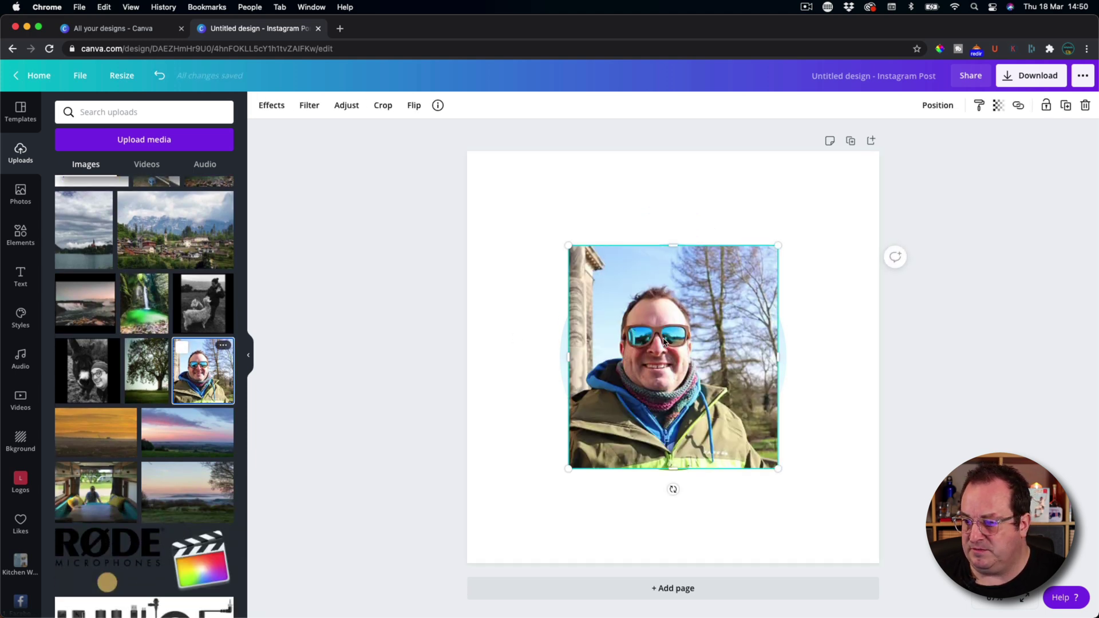
pyautogui.moveTo(656, 342); pyautogui.dragTo(633, 350)
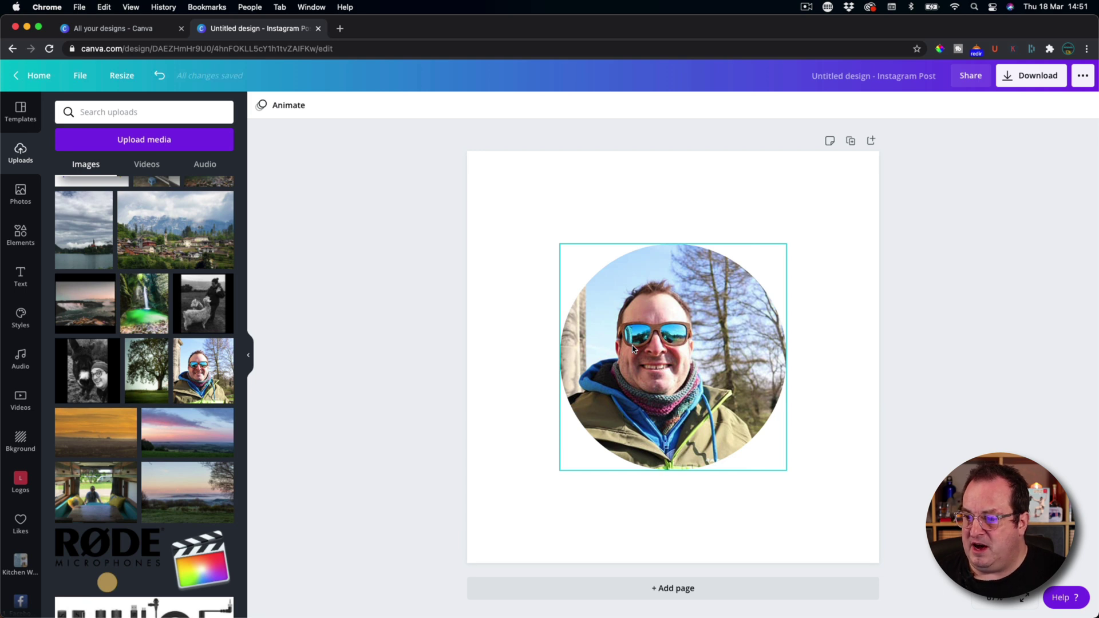
# - Crop the selfie inside the circle, enlarging and shifting it so his face is centred
pyautogui.doubleClick(736, 310)
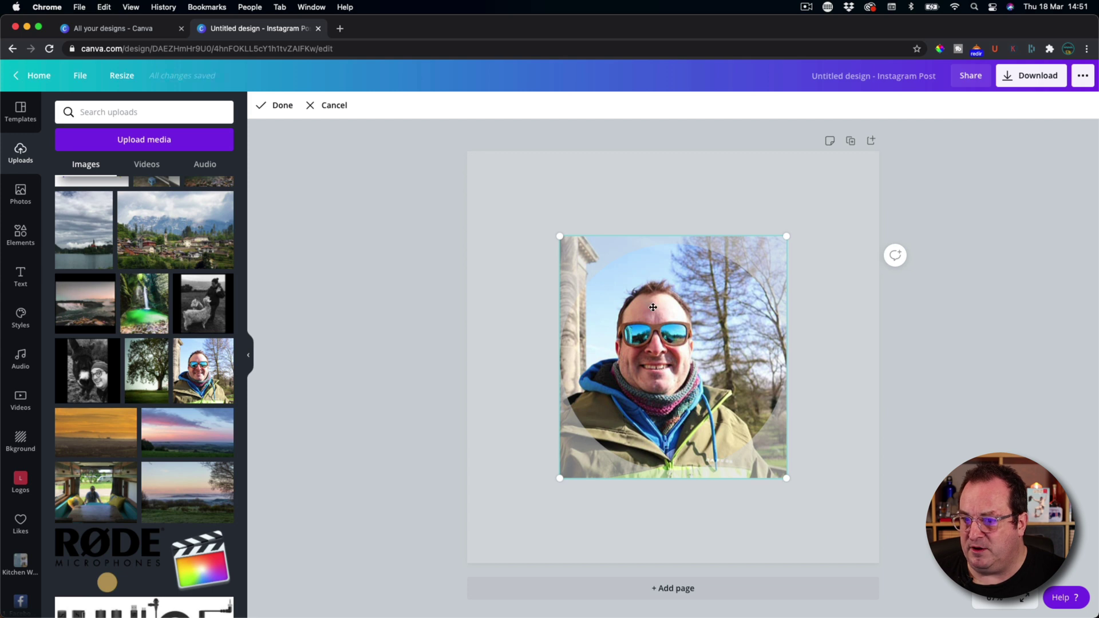
pyautogui.moveTo(788, 233); pyautogui.dragTo(866, 127)
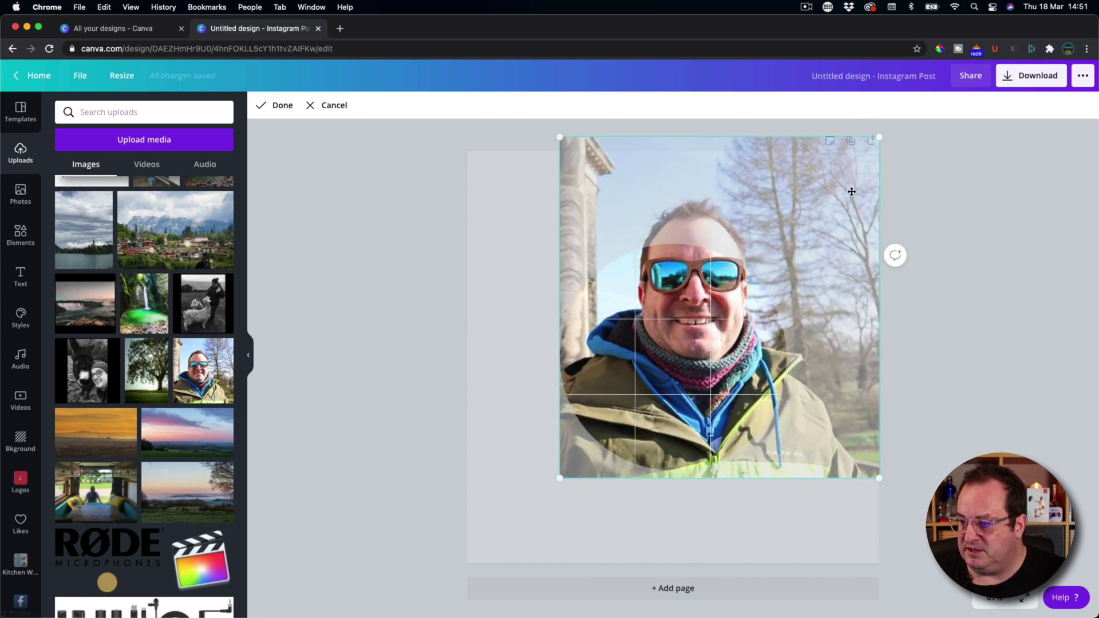
pyautogui.moveTo(828, 237); pyautogui.dragTo(794, 228)
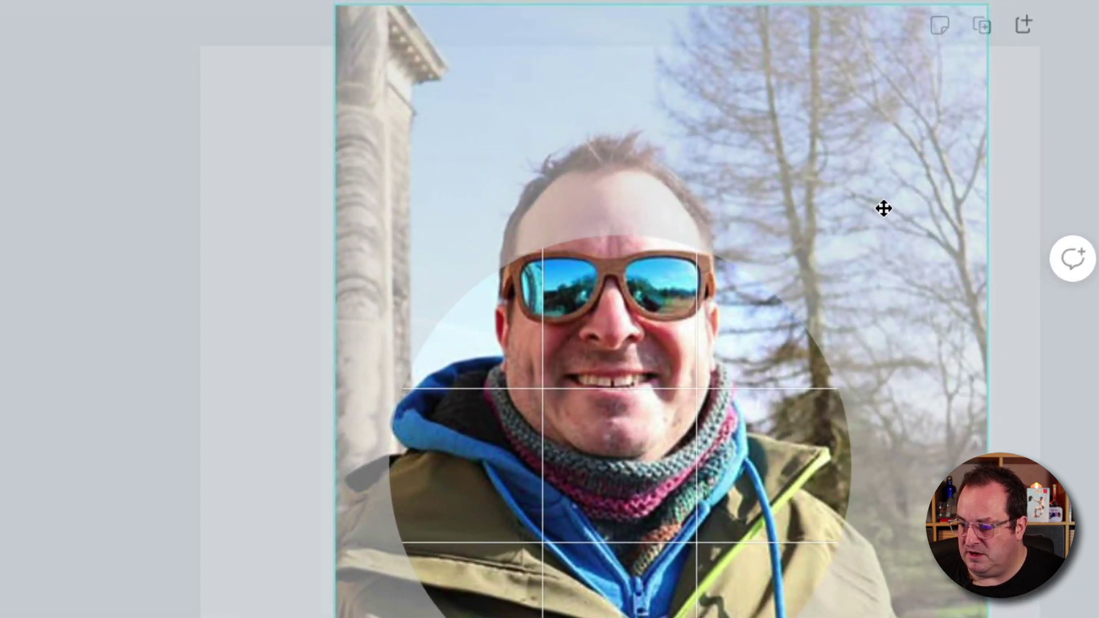
pyautogui.moveTo(884, 208); pyautogui.dragTo(883, 221)
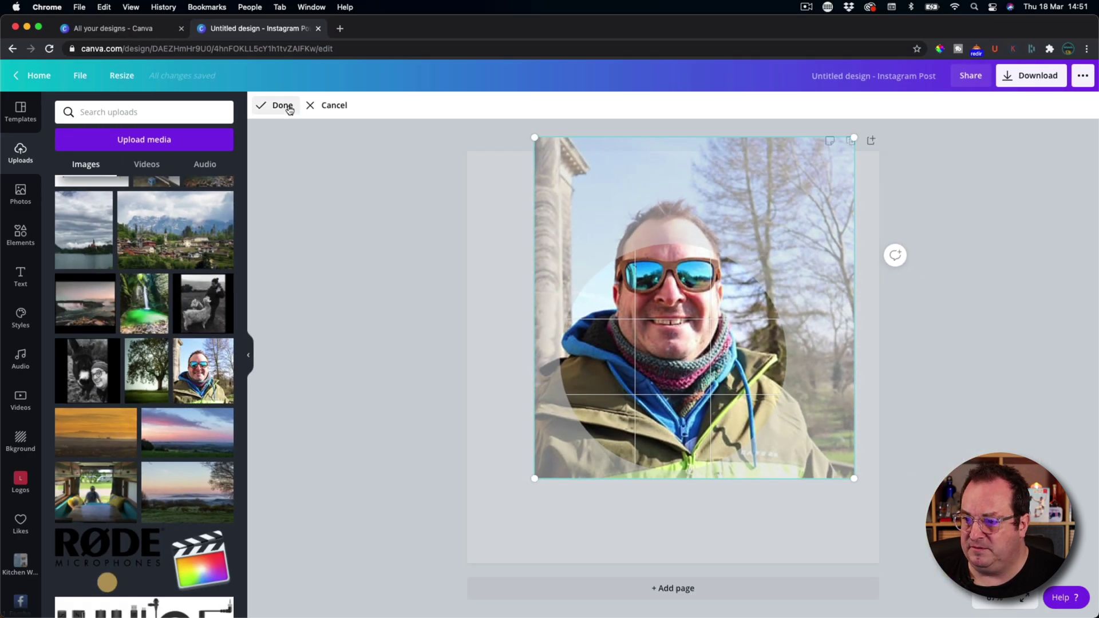
pyautogui.click(281, 105)
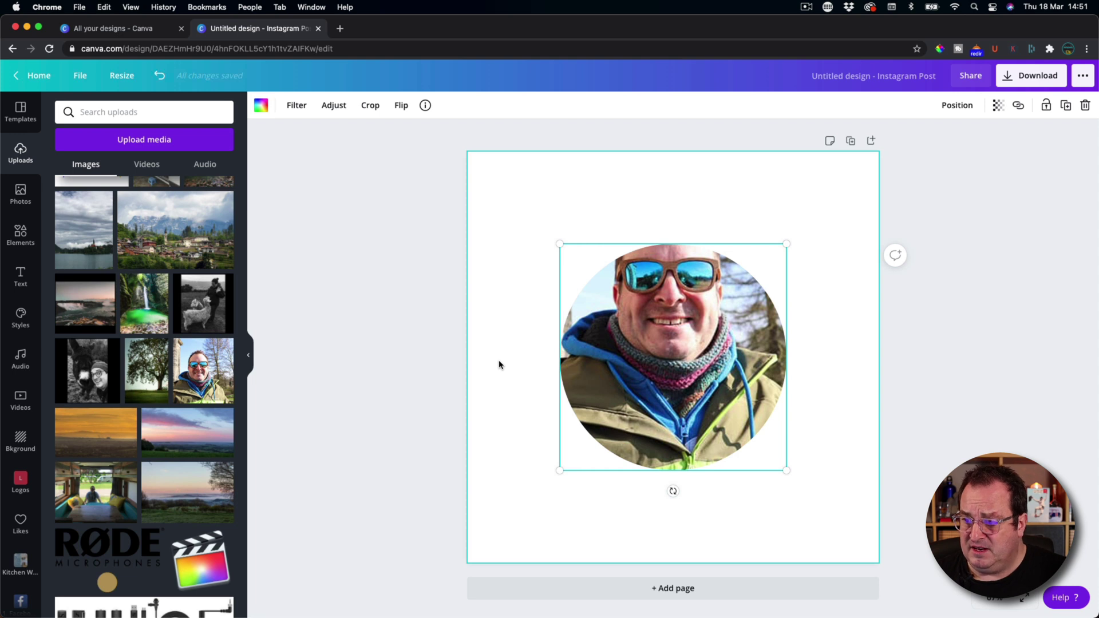
# - Add a second selfie copy, remove its background with Background Remover, and move it to the page's top edge
pyautogui.click(508, 365)
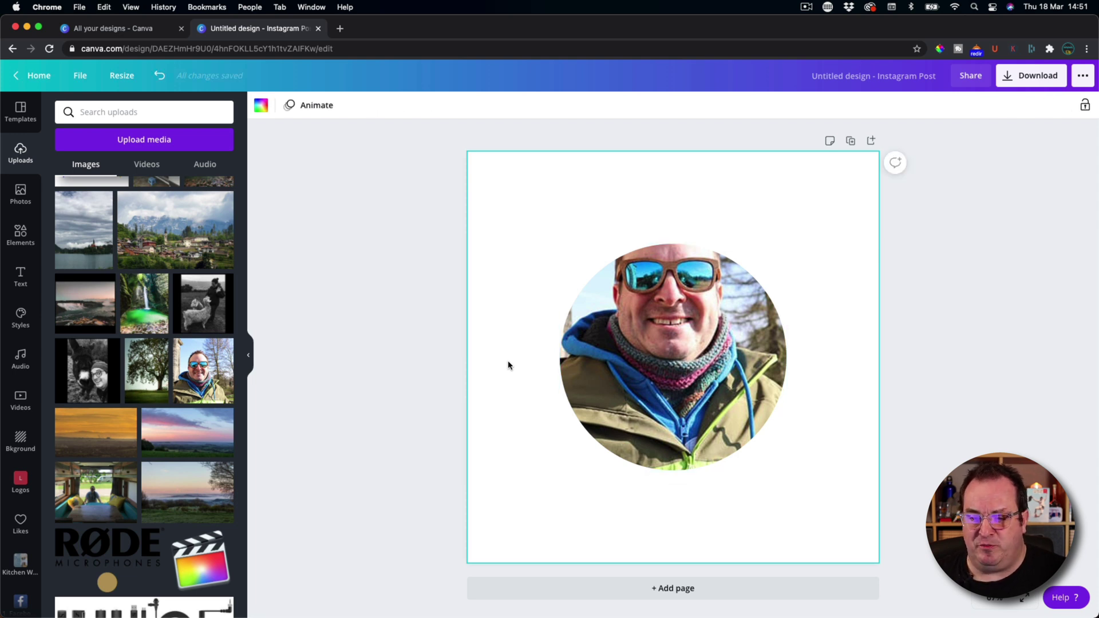
pyautogui.click(198, 365)
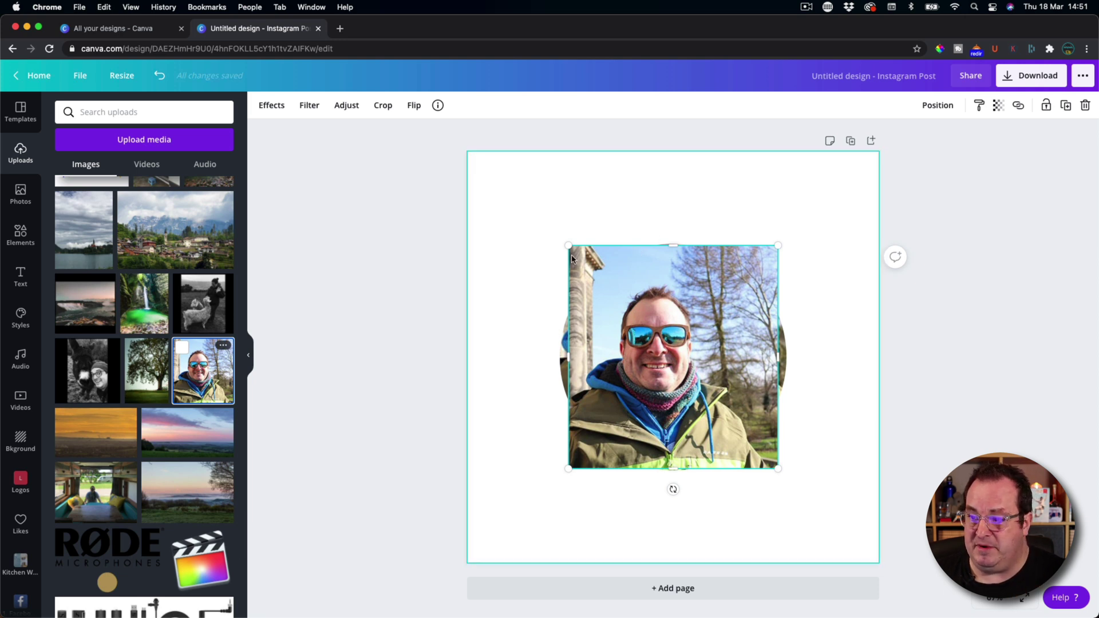
pyautogui.click(269, 109)
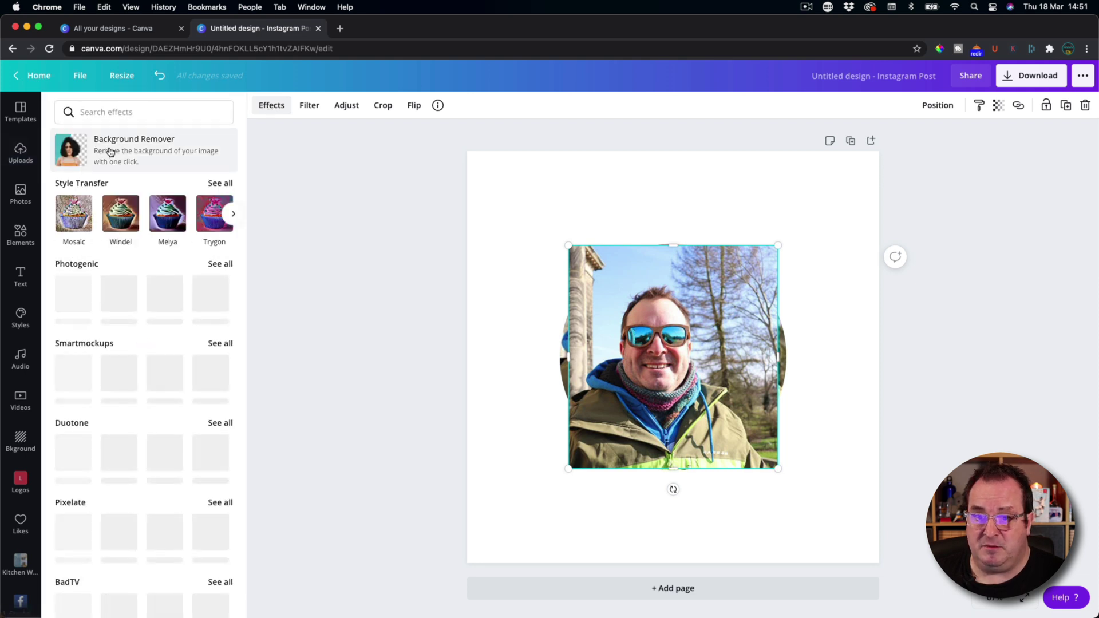
pyautogui.click(110, 151)
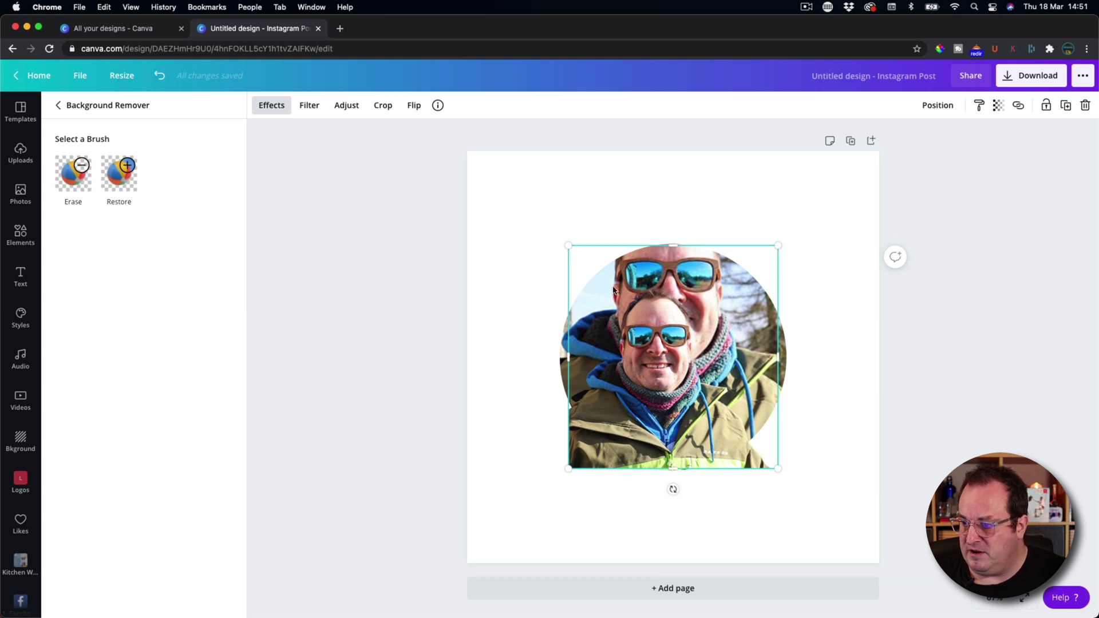
pyautogui.moveTo(585, 262); pyautogui.dragTo(526, 176)
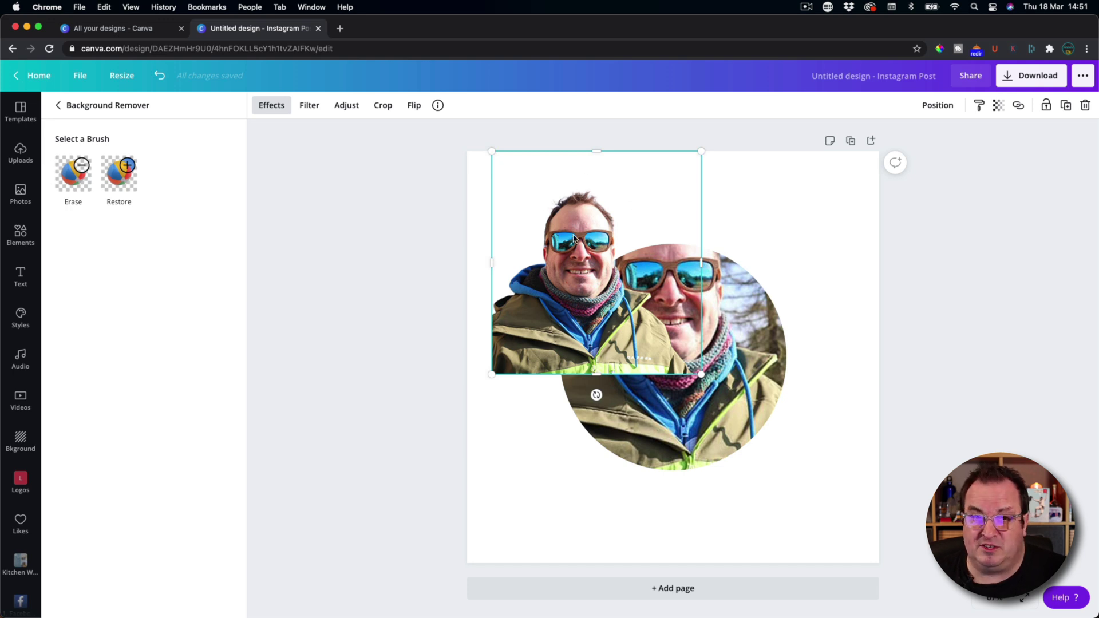
pyautogui.click(123, 176)
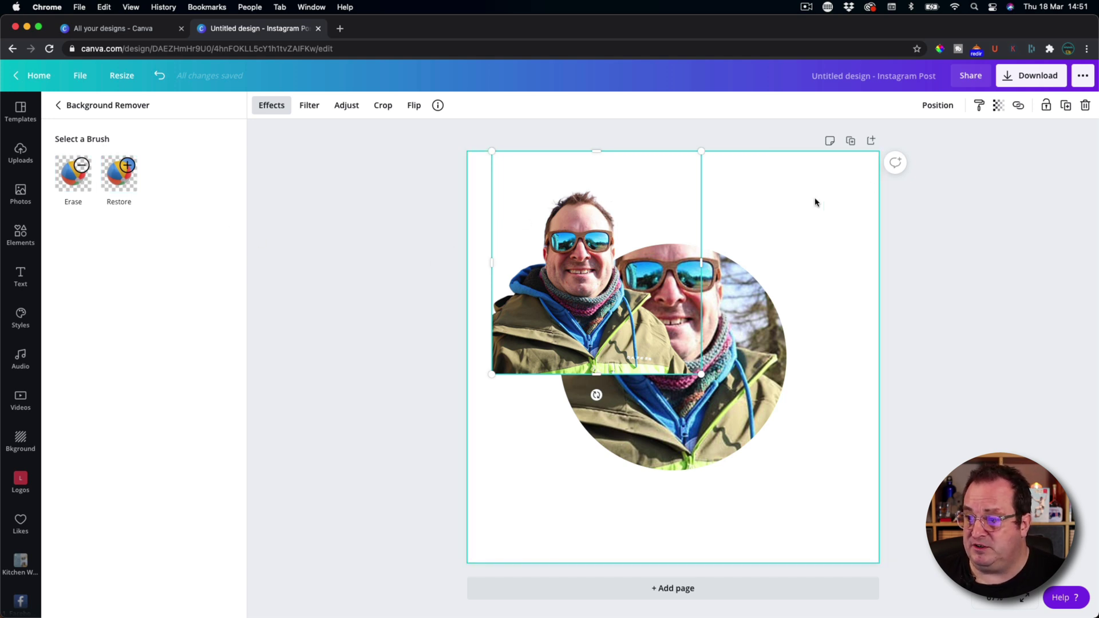
pyautogui.press('Escape')
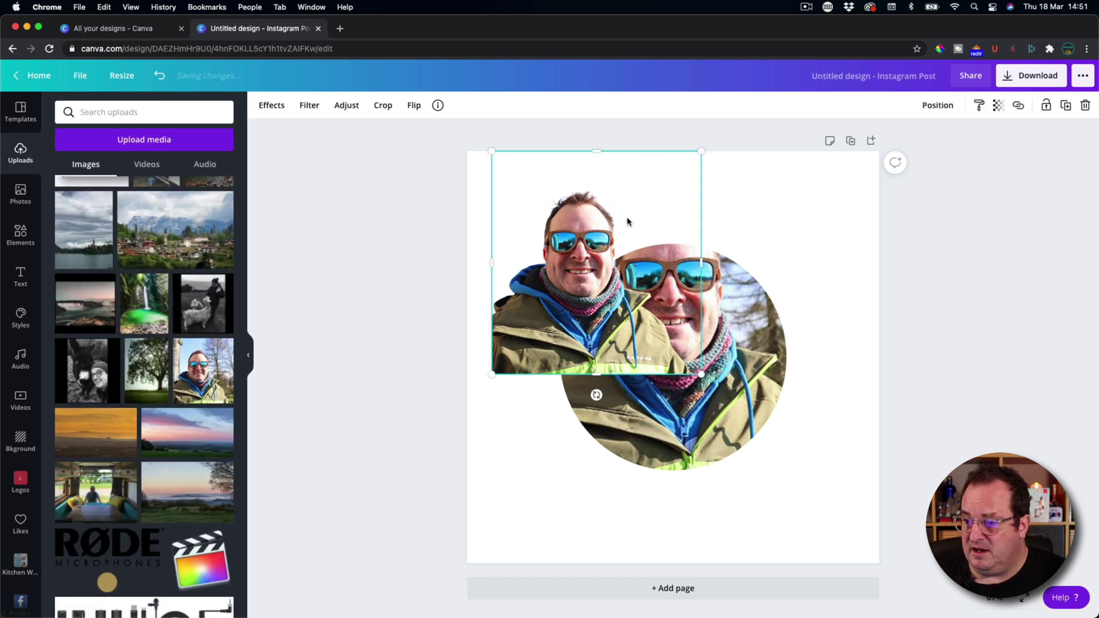
# - Move the cut-out onto the circle photo and make it partly transparent
pyautogui.moveTo(628, 221); pyautogui.dragTo(696, 243)
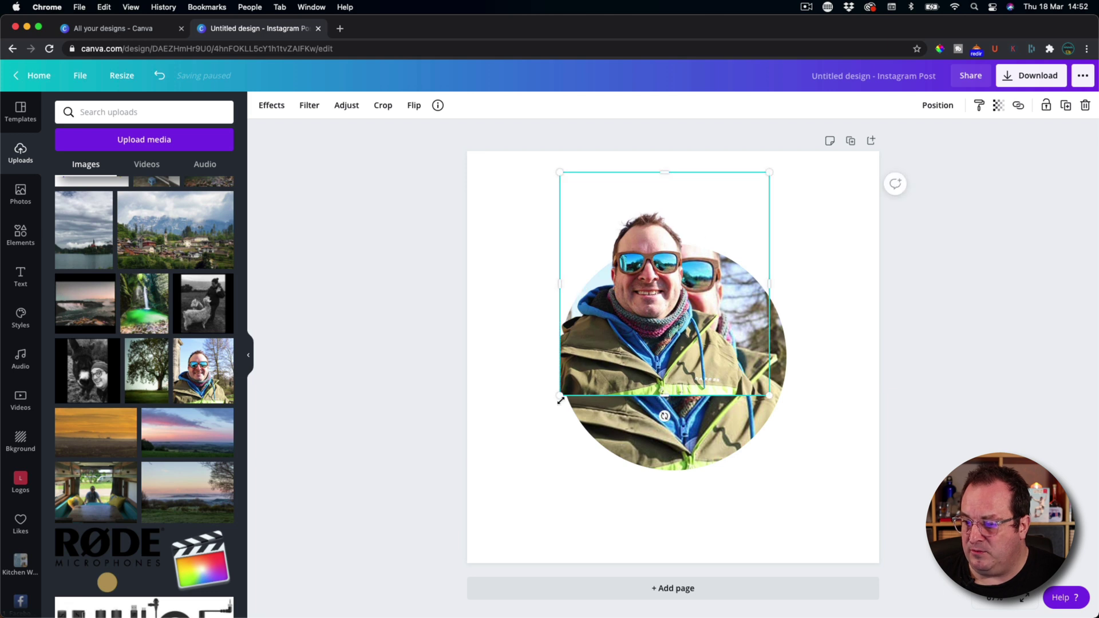
pyautogui.click(998, 106)
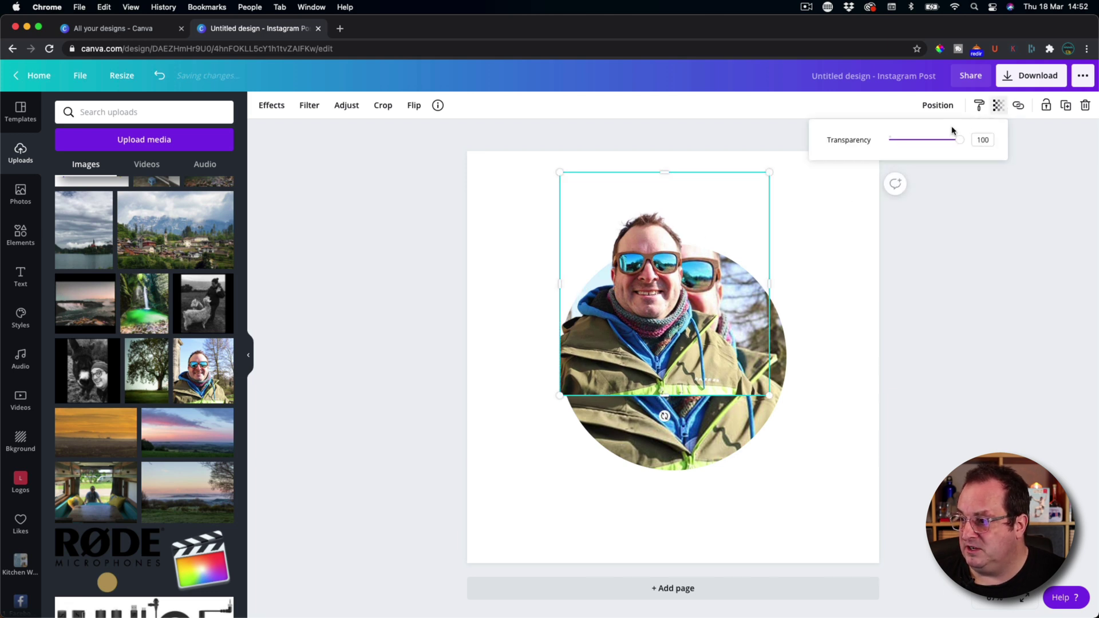
pyautogui.moveTo(948, 143)
pyautogui.mouseDown()
pyautogui.moveTo(903, 142)
pyautogui.moveTo(933, 142)
pyautogui.mouseUp()
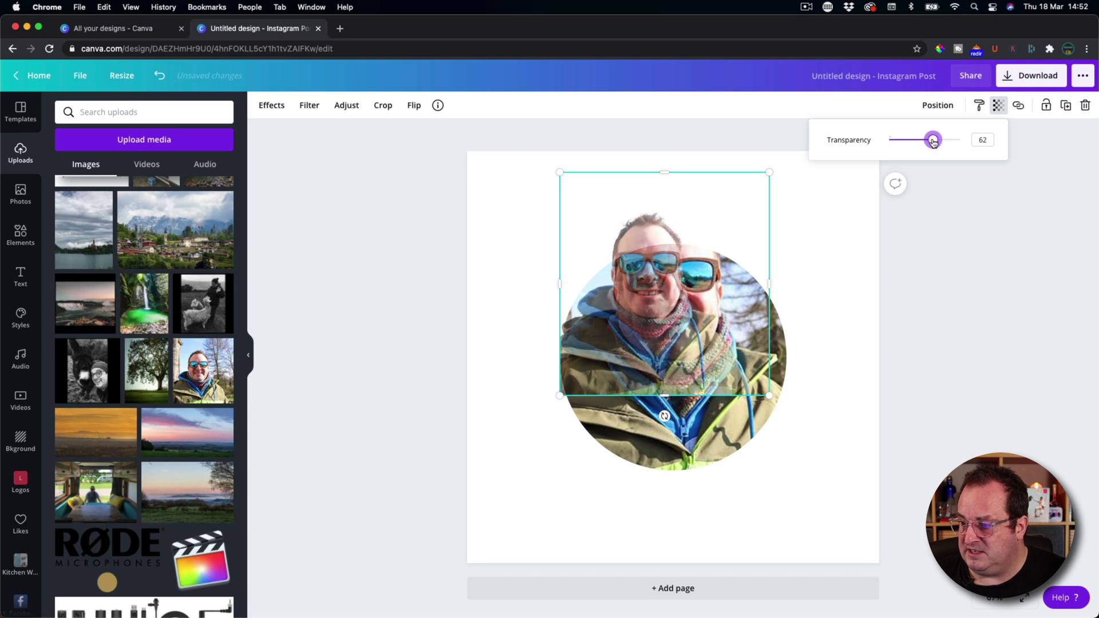
pyautogui.click(860, 208)
# - Enlarge and nudge the see-through cut-out until it exactly overlays the framed photo
pyautogui.moveTo(709, 212); pyautogui.dragTo(737, 206)
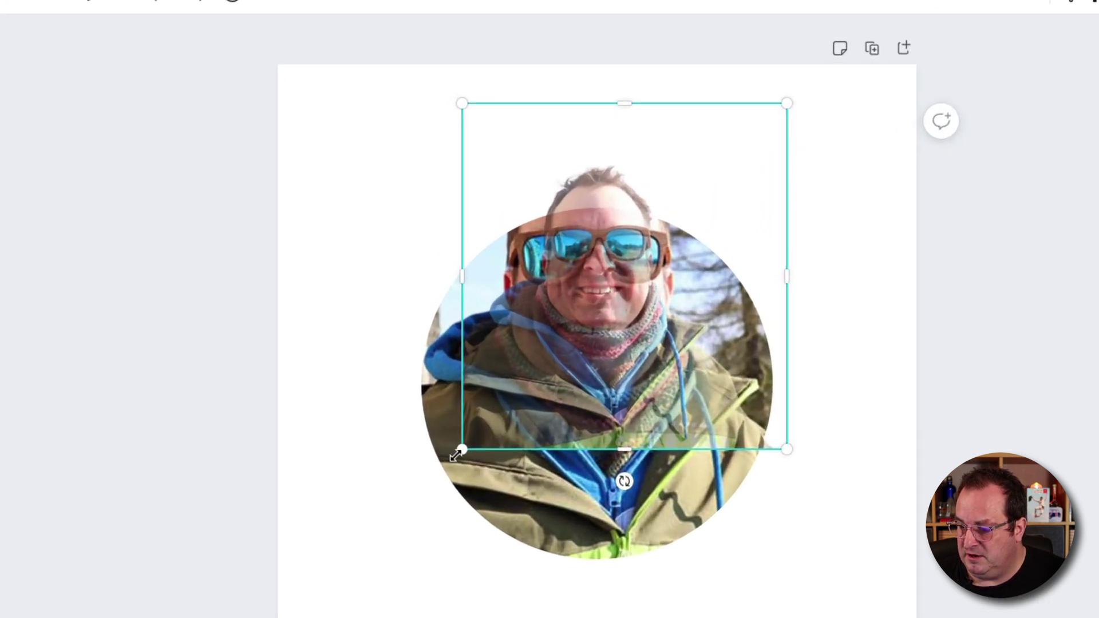
pyautogui.moveTo(585, 399); pyautogui.dragTo(535, 451)
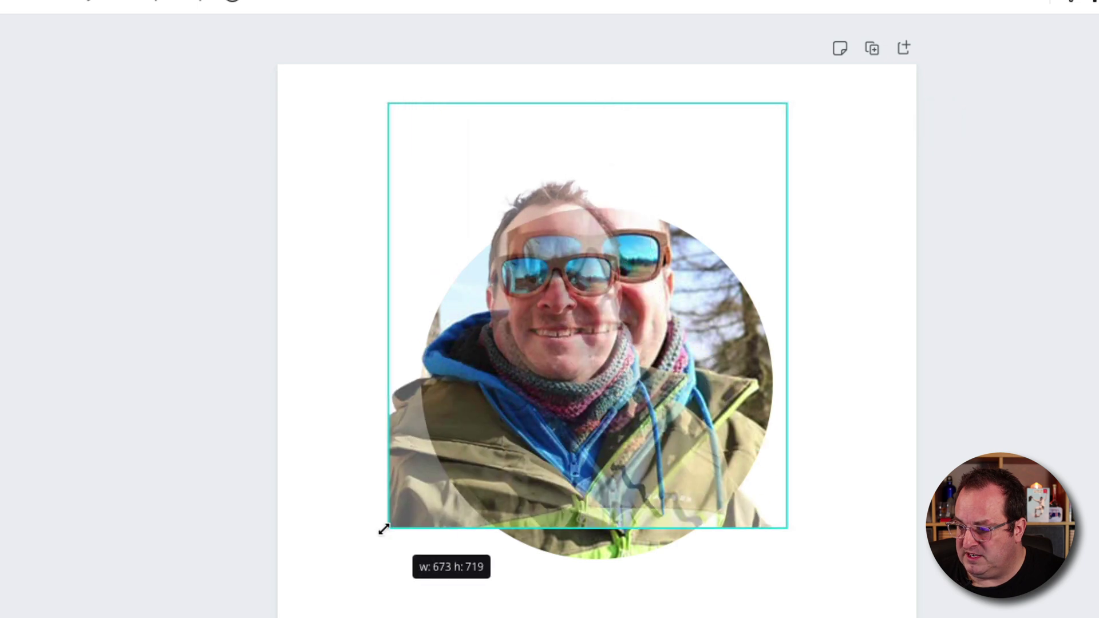
pyautogui.moveTo(383, 529); pyautogui.dragTo(409, 528)
pyautogui.moveTo(857, 61)
pyautogui.mouseDown()
pyautogui.moveTo(880, 54)
pyautogui.moveTo(871, 55)
pyautogui.mouseUp()
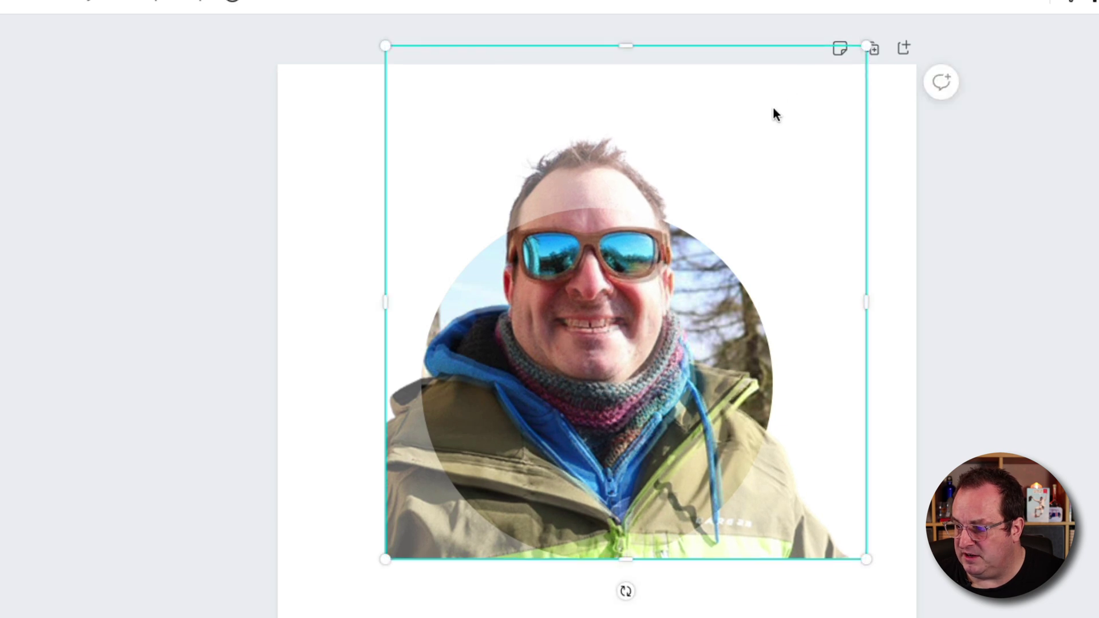
pyautogui.moveTo(775, 113); pyautogui.dragTo(777, 116)
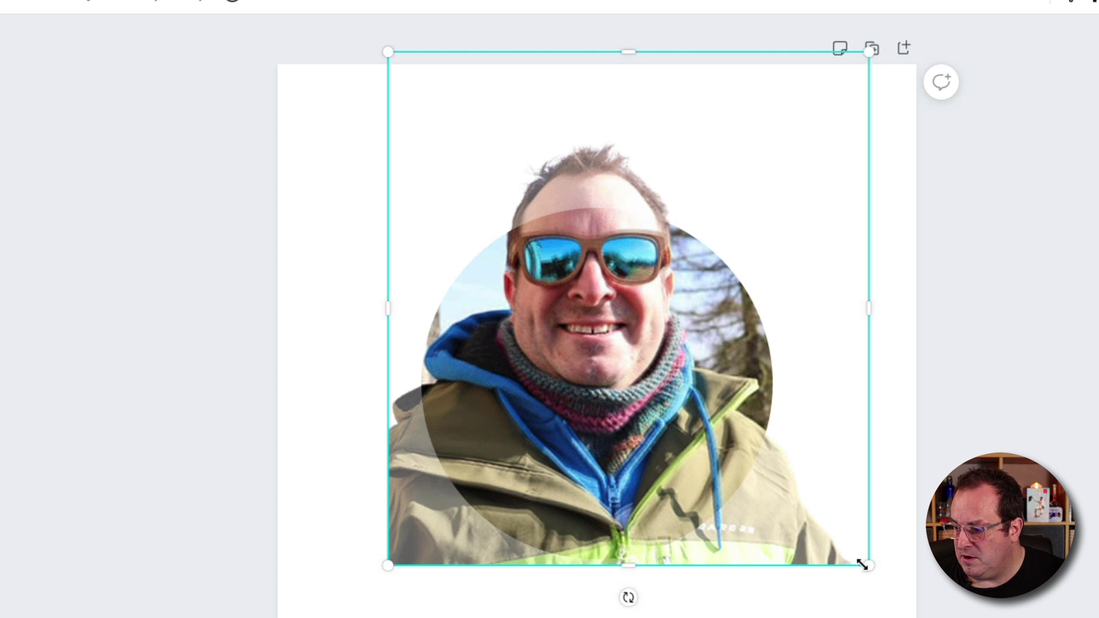
pyautogui.moveTo(868, 568); pyautogui.dragTo(872, 570)
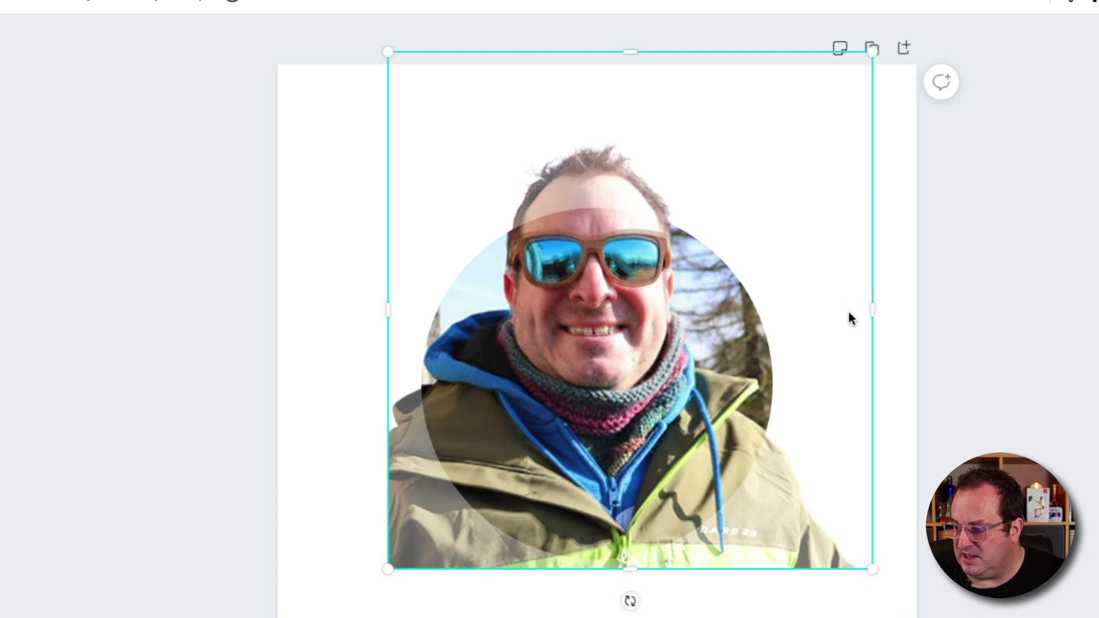
pyautogui.press('Up')
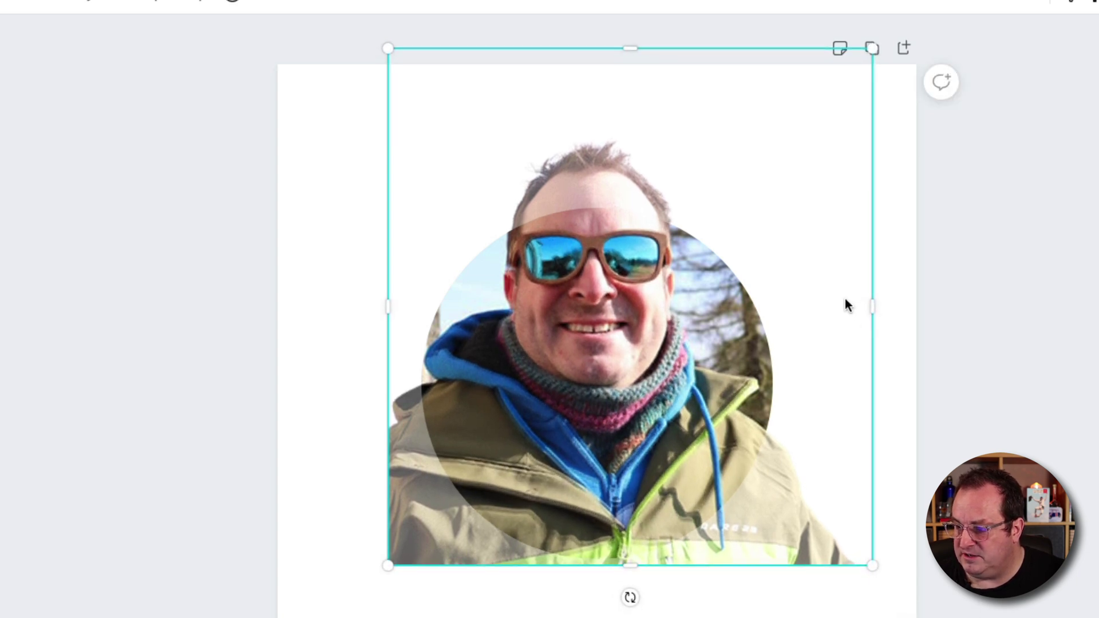
pyautogui.press('Up')
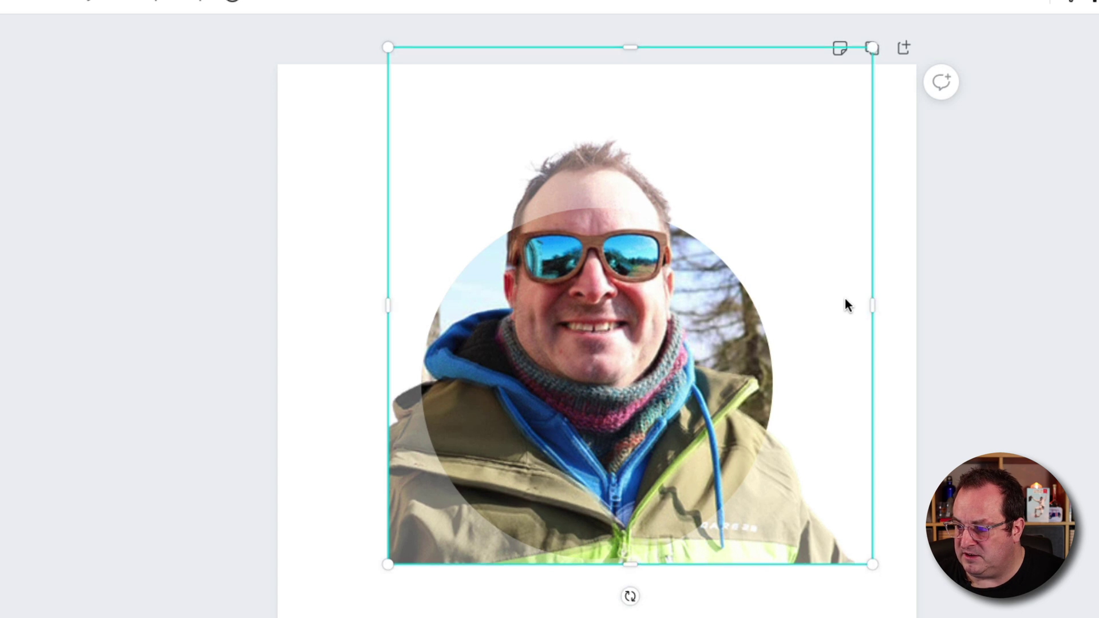
pyautogui.press('Left')
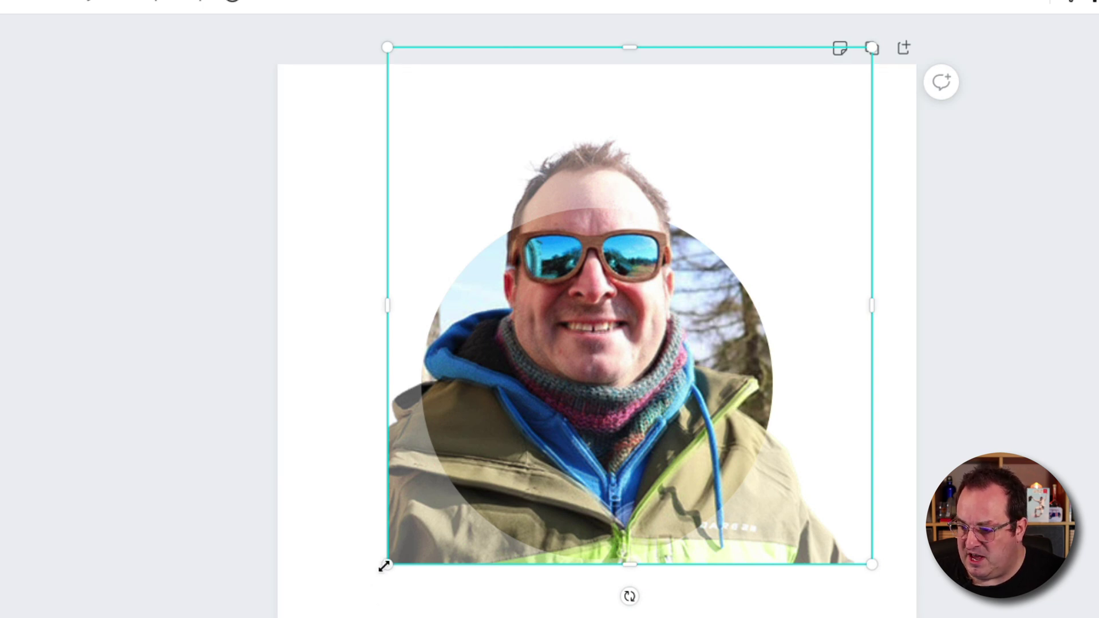
pyautogui.moveTo(384, 566); pyautogui.dragTo(379, 570)
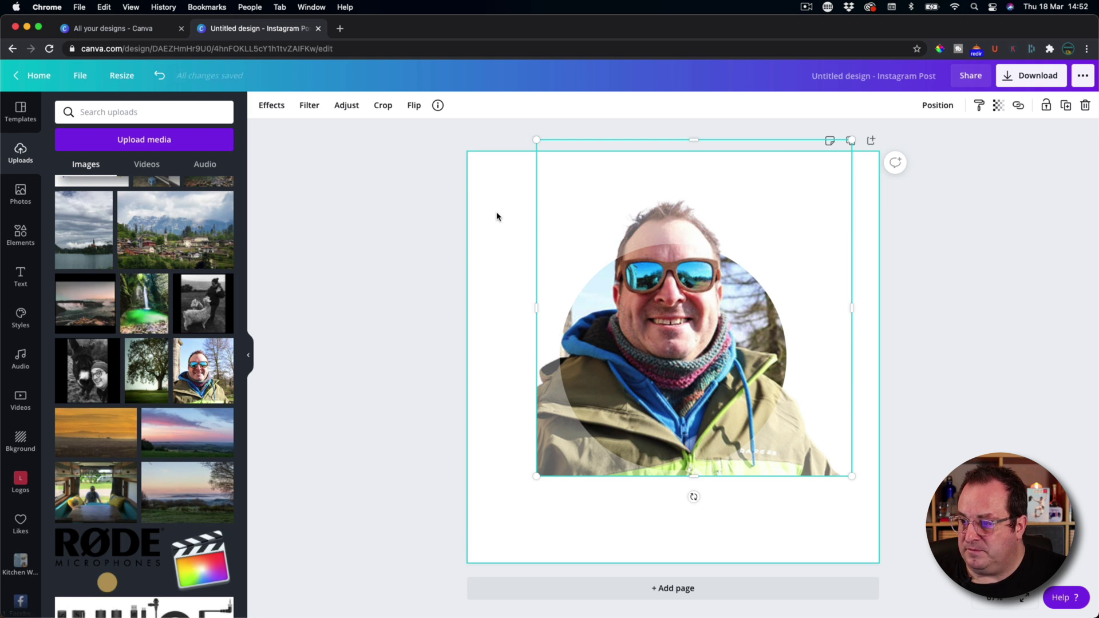
# - Set the cut-out photo's transparency back to 100 so it is fully opaque
pyautogui.click(496, 217)
pyautogui.click(635, 206)
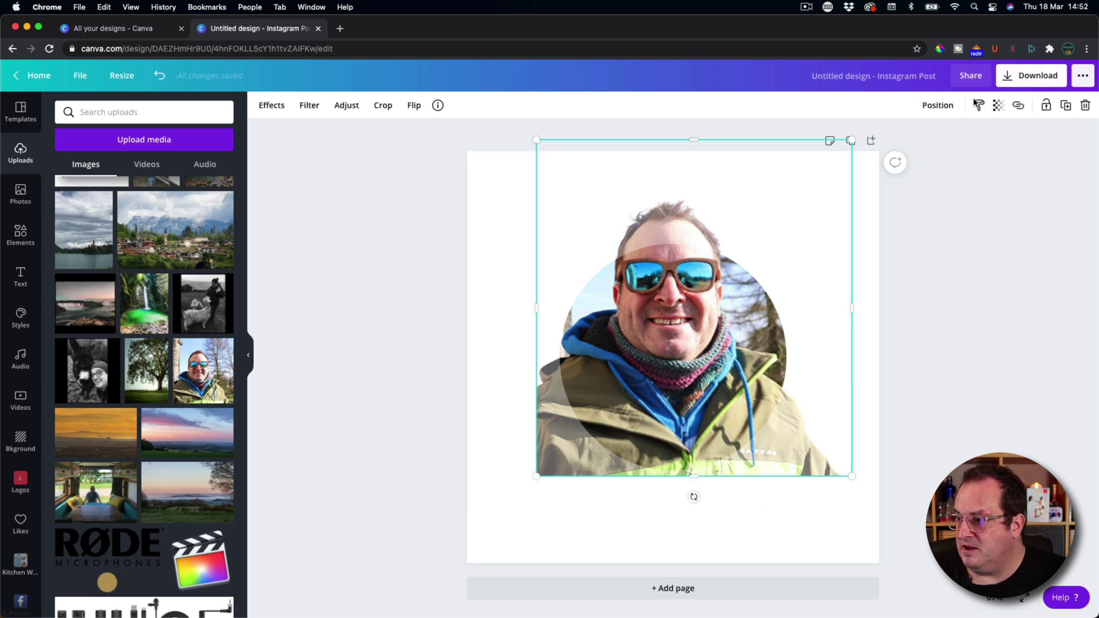
pyautogui.click(998, 105)
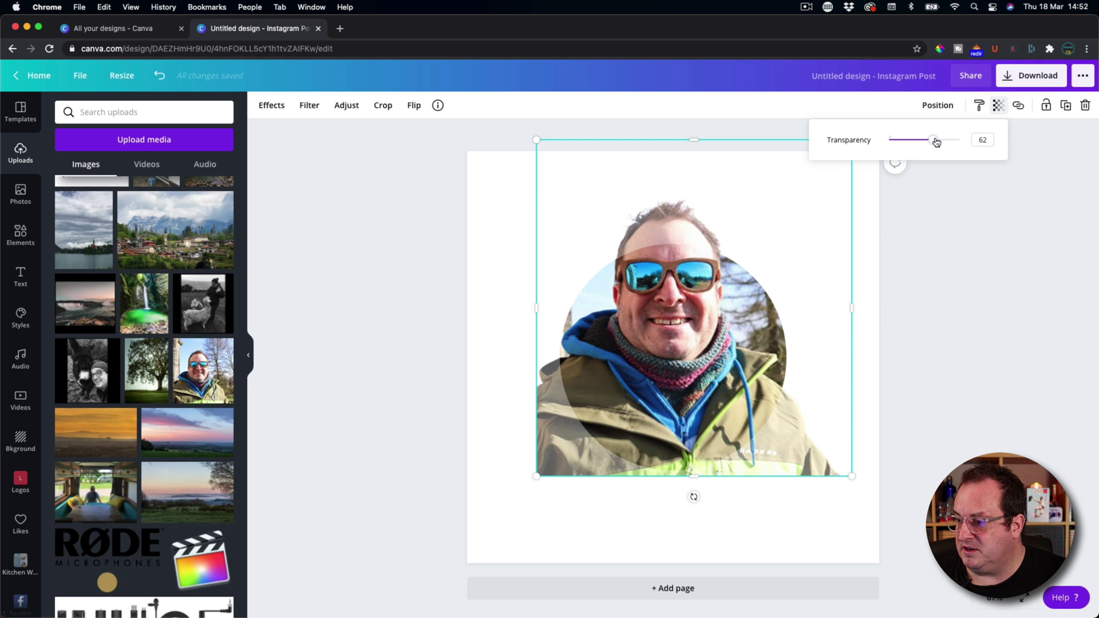
pyautogui.moveTo(936, 142); pyautogui.dragTo(995, 150)
pyautogui.click(966, 344)
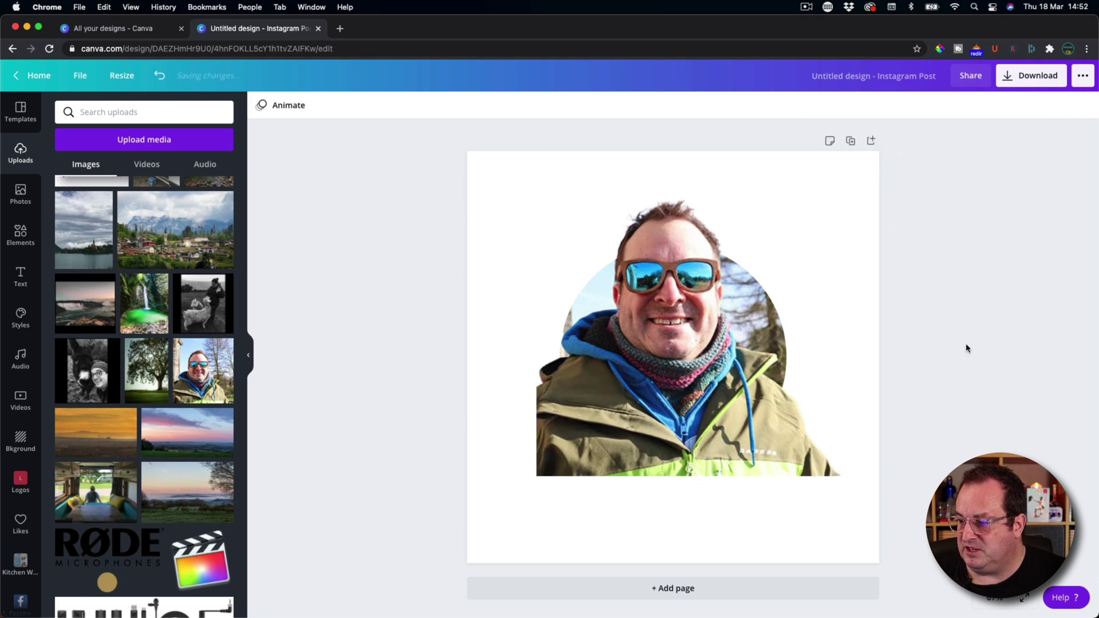
# - Crop the cut-out's bottom up so only his head rises above the circle
pyautogui.click(685, 384)
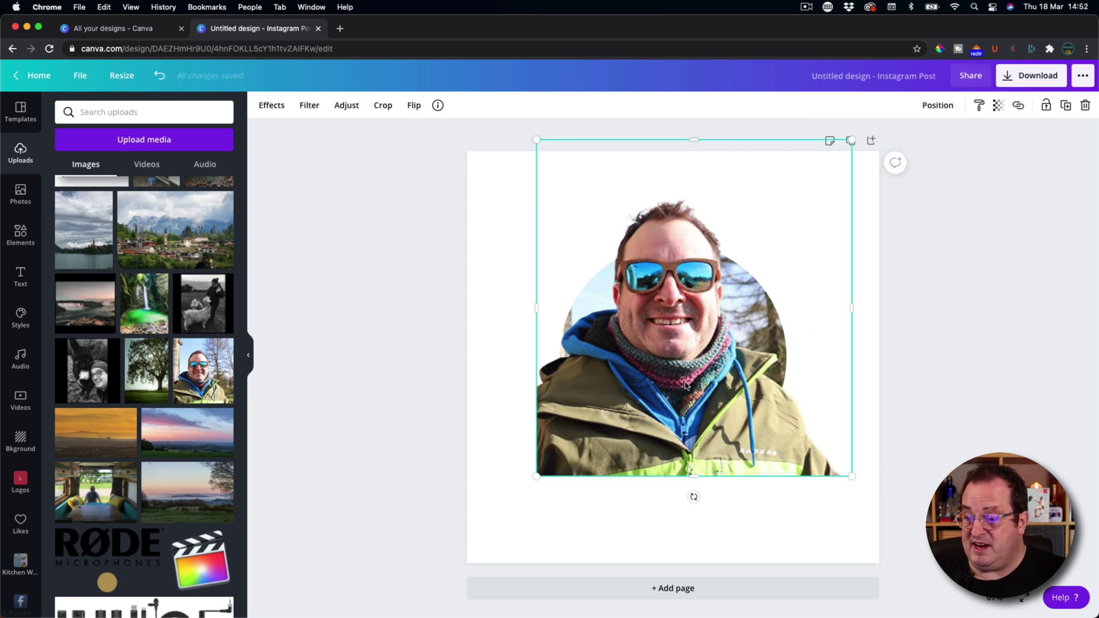
pyautogui.moveTo(693, 474); pyautogui.dragTo(698, 298)
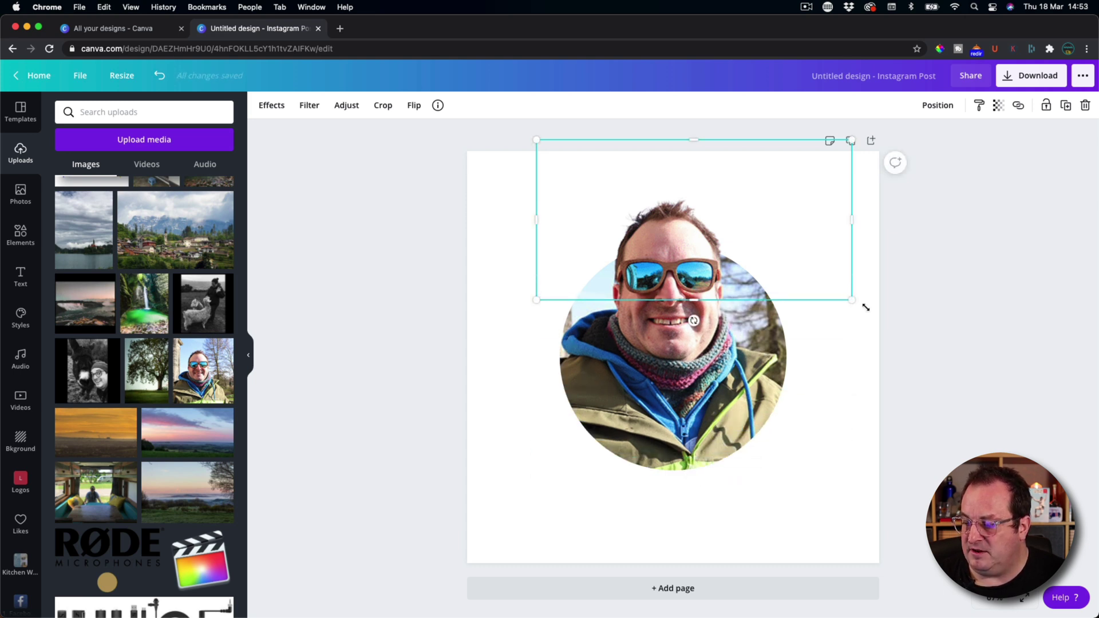
pyautogui.click(920, 314)
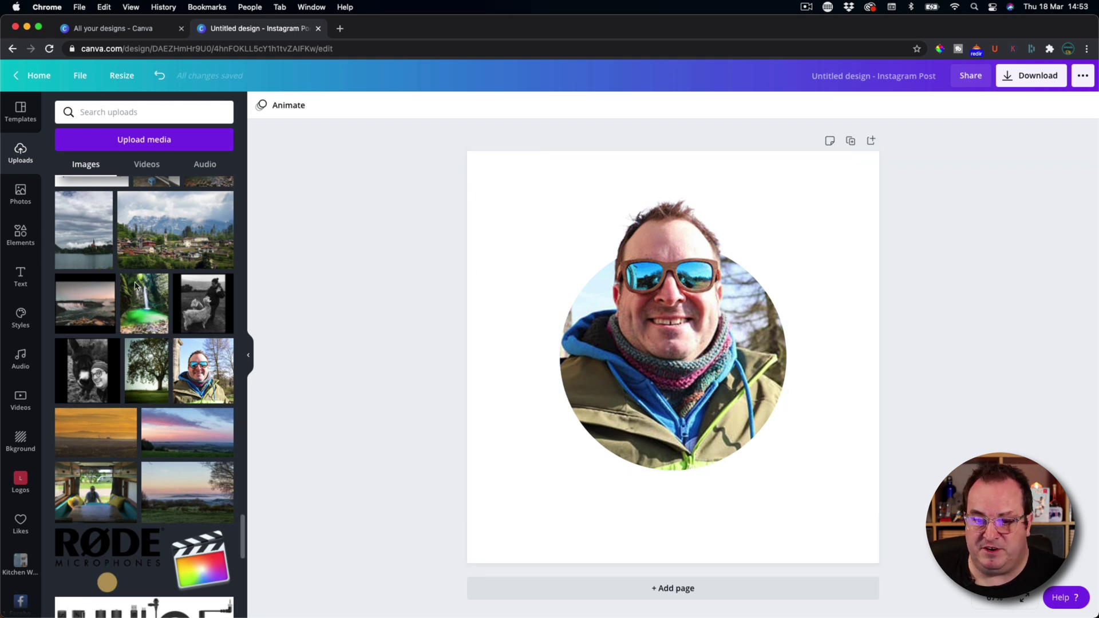
# - Add a circle shape from Elements and colour it orange
pyautogui.click(23, 246)
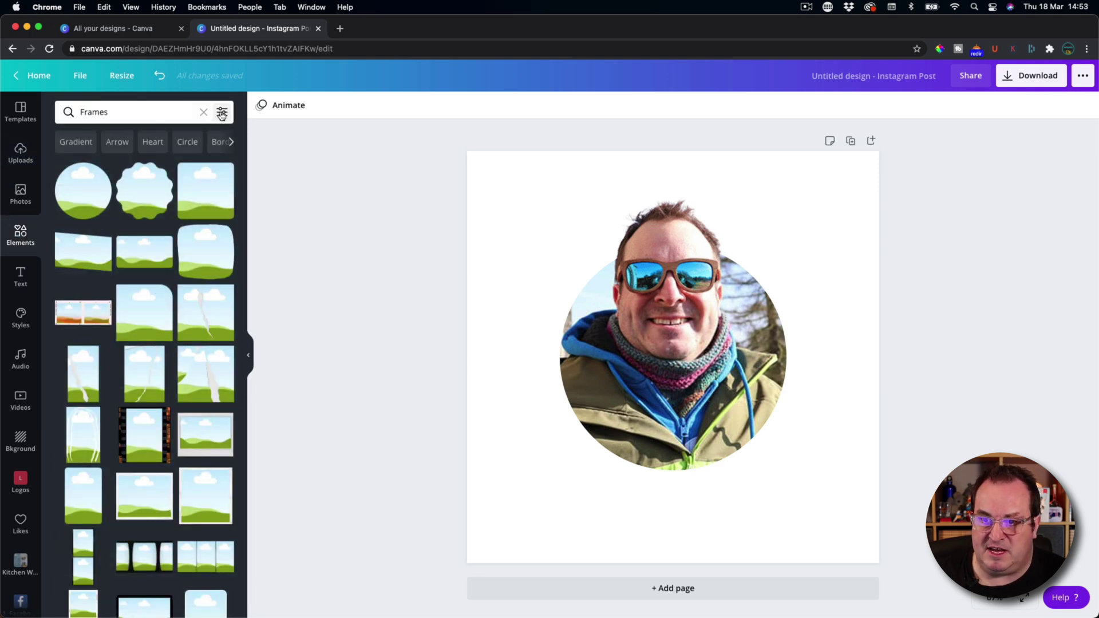
pyautogui.click(203, 112)
pyautogui.click(77, 316)
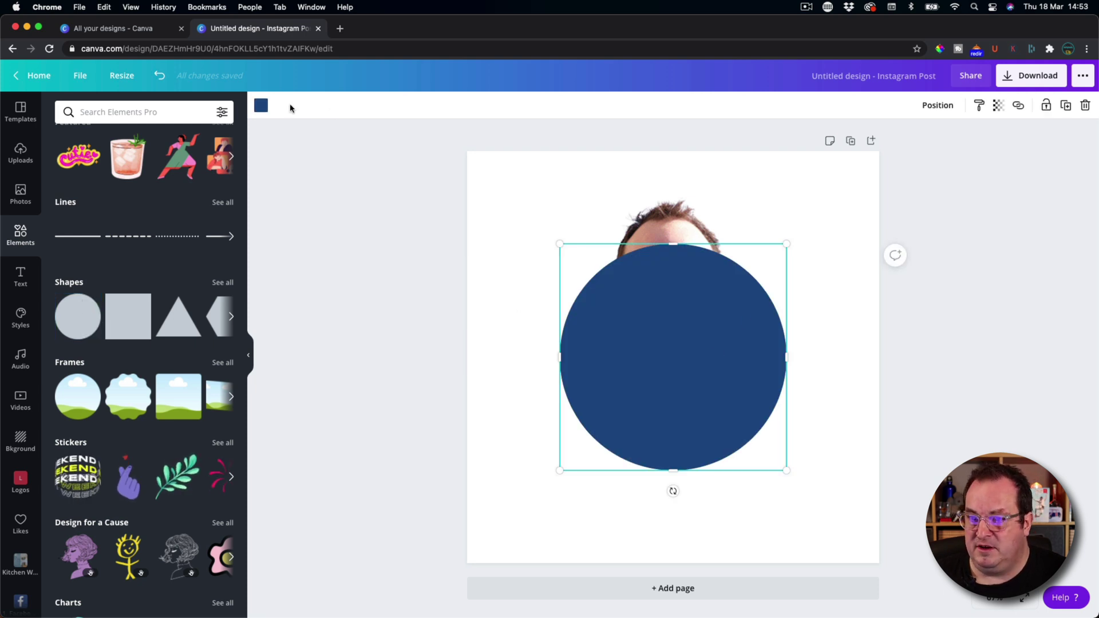
pyautogui.click(261, 106)
pyautogui.click(159, 271)
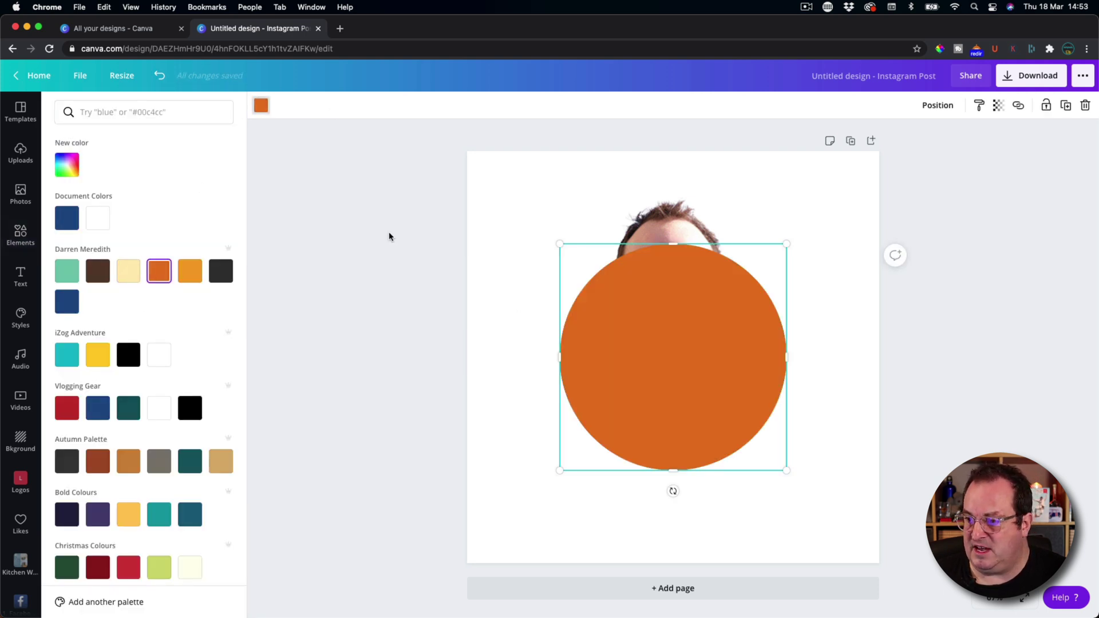
pyautogui.click(389, 237)
# - Send the orange circle back two layers behind the photo and enlarge it around the frame
pyautogui.click(934, 105)
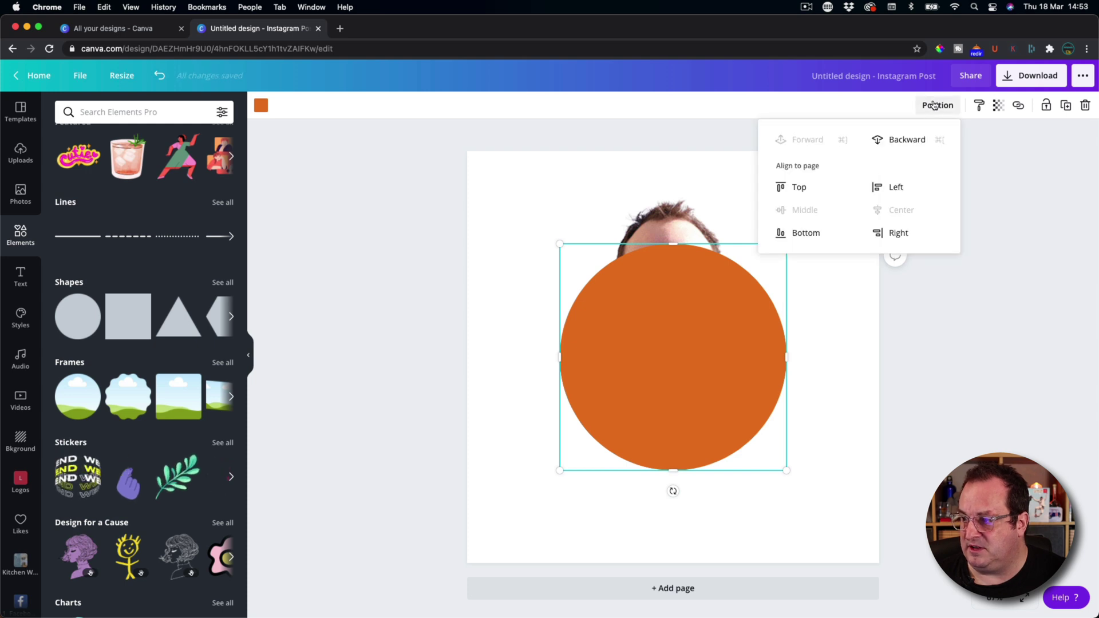
pyautogui.click(906, 144)
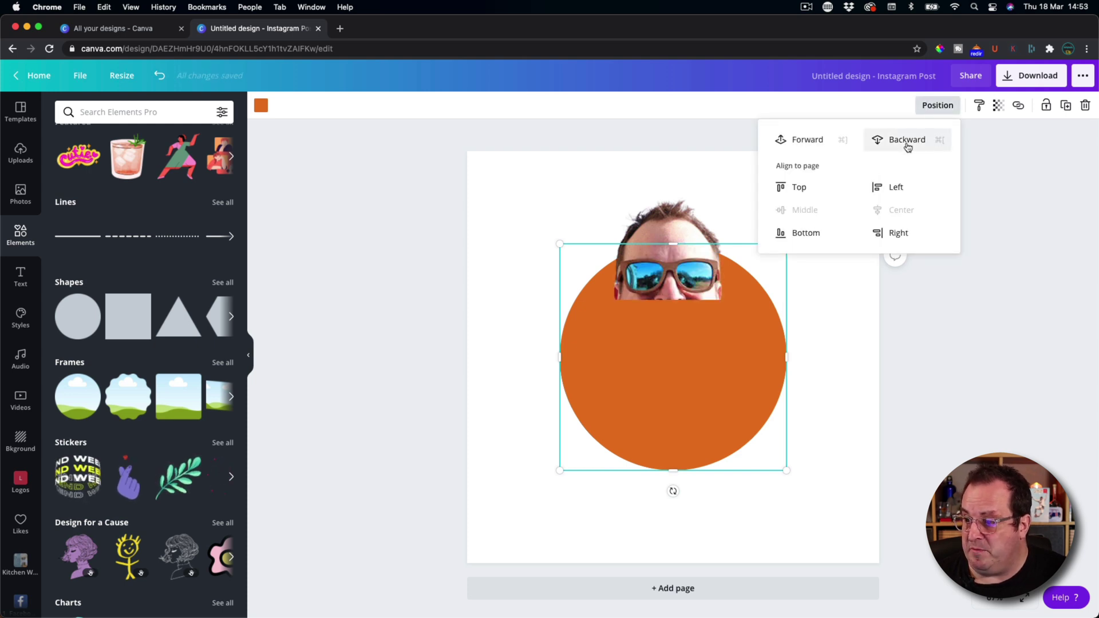
pyautogui.click(908, 146)
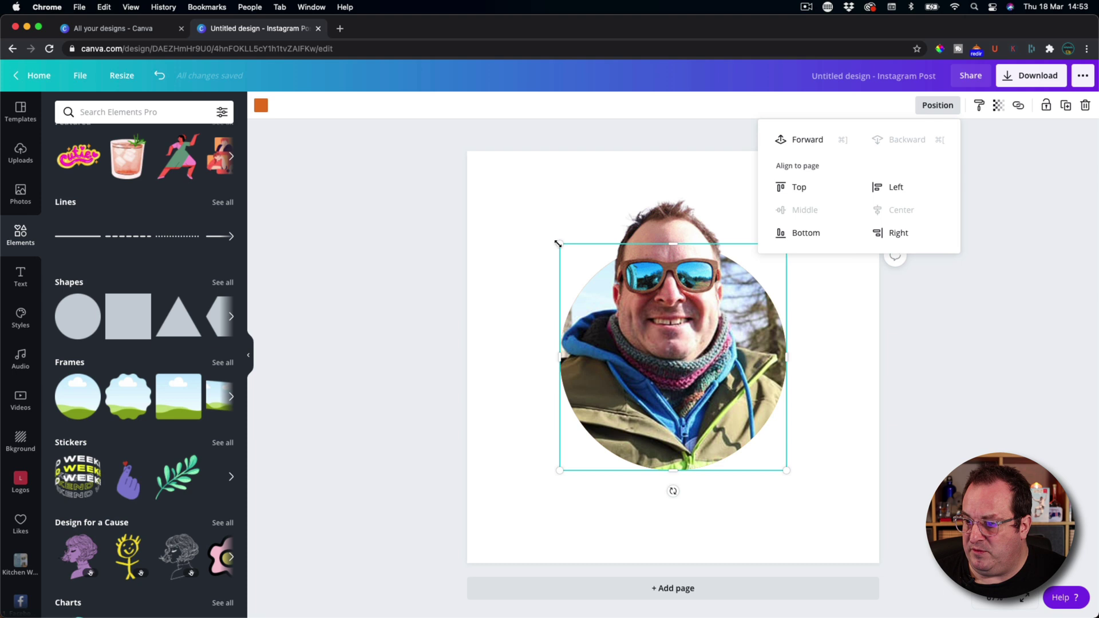
pyautogui.moveTo(559, 244); pyautogui.dragTo(523, 209)
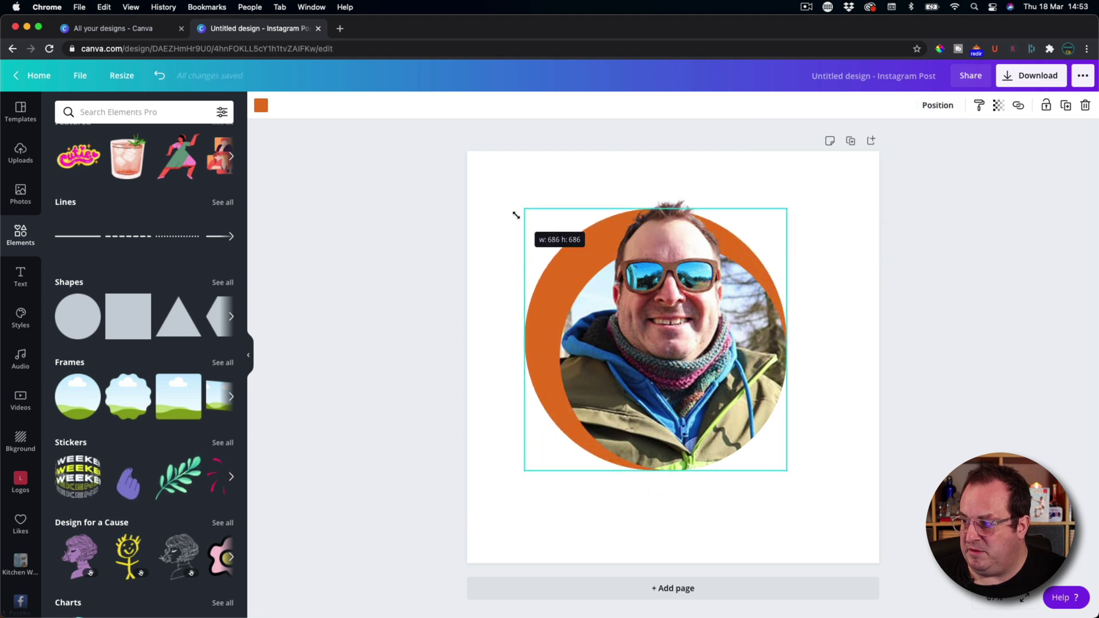
# - Centre the orange circle horizontally and vertically on the page, fine-tuning its size
pyautogui.click(945, 107)
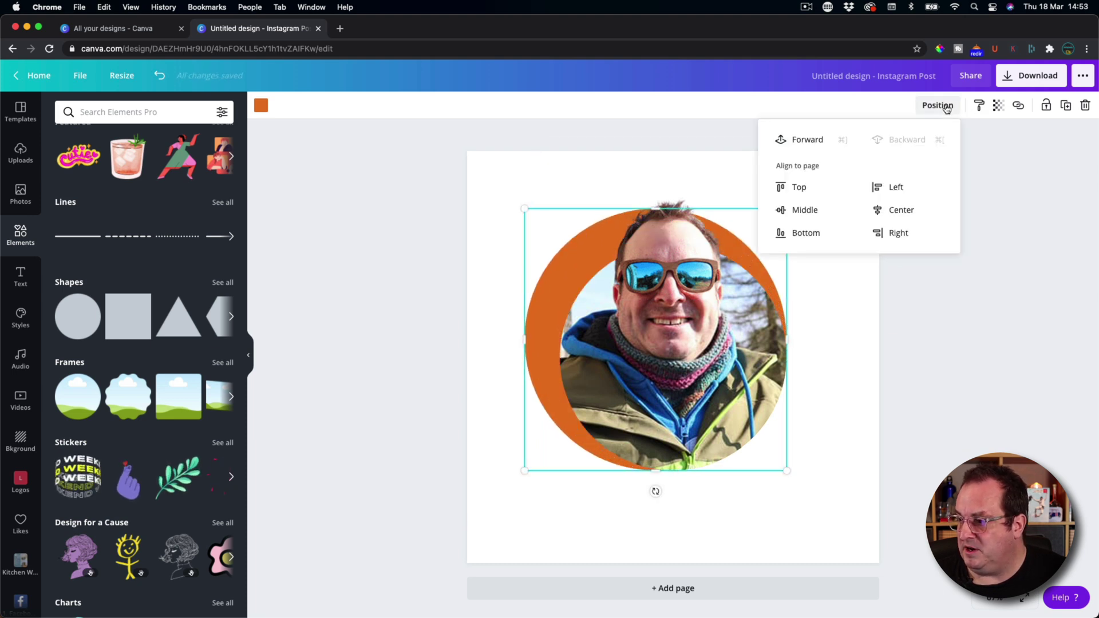
pyautogui.click(892, 209)
pyautogui.click(830, 212)
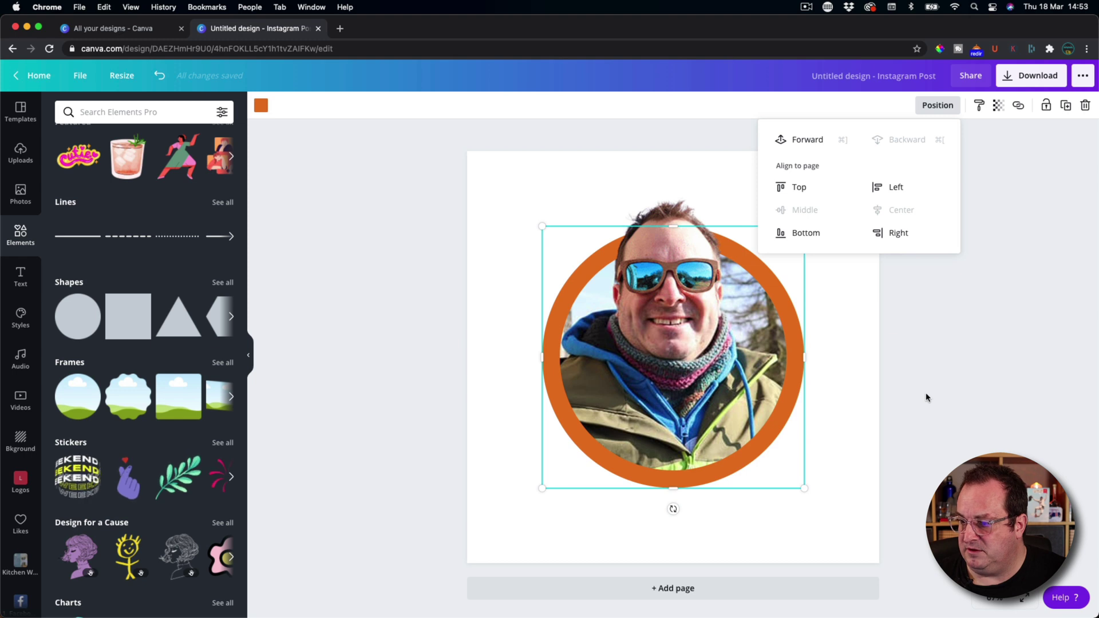
pyautogui.moveTo(542, 226); pyautogui.dragTo(548, 236)
pyautogui.click(938, 105)
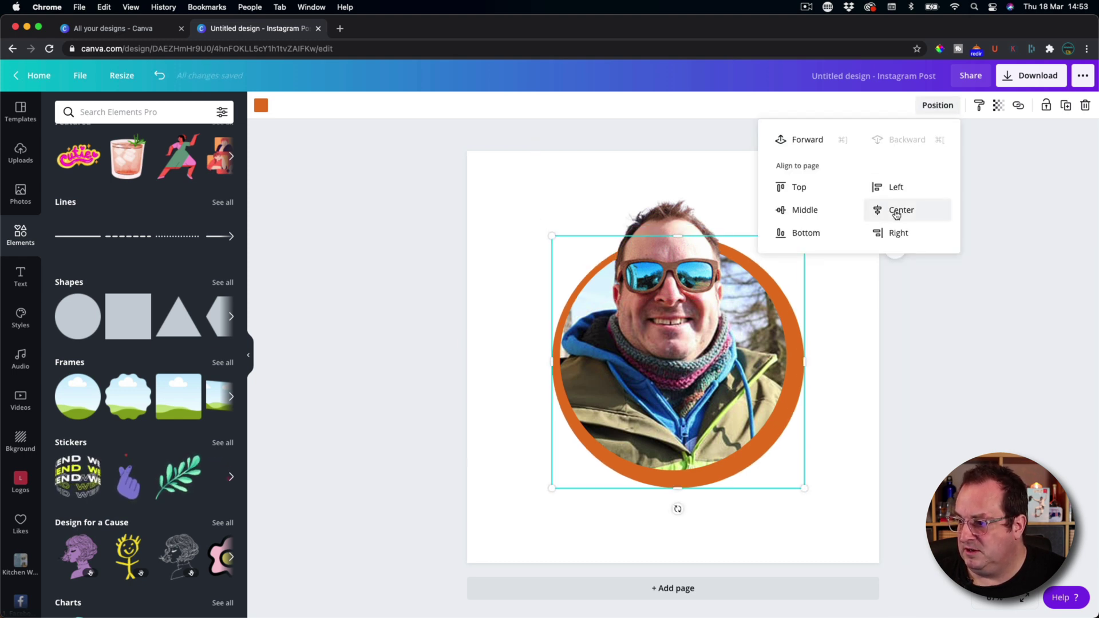
pyautogui.click(897, 212)
pyautogui.click(818, 210)
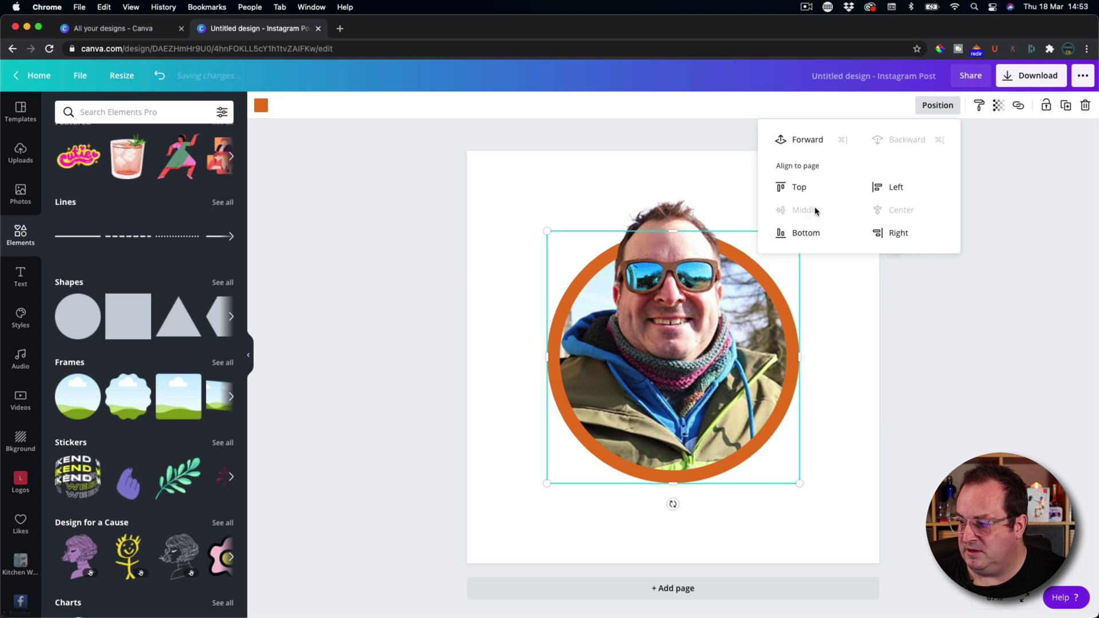
pyautogui.click(855, 307)
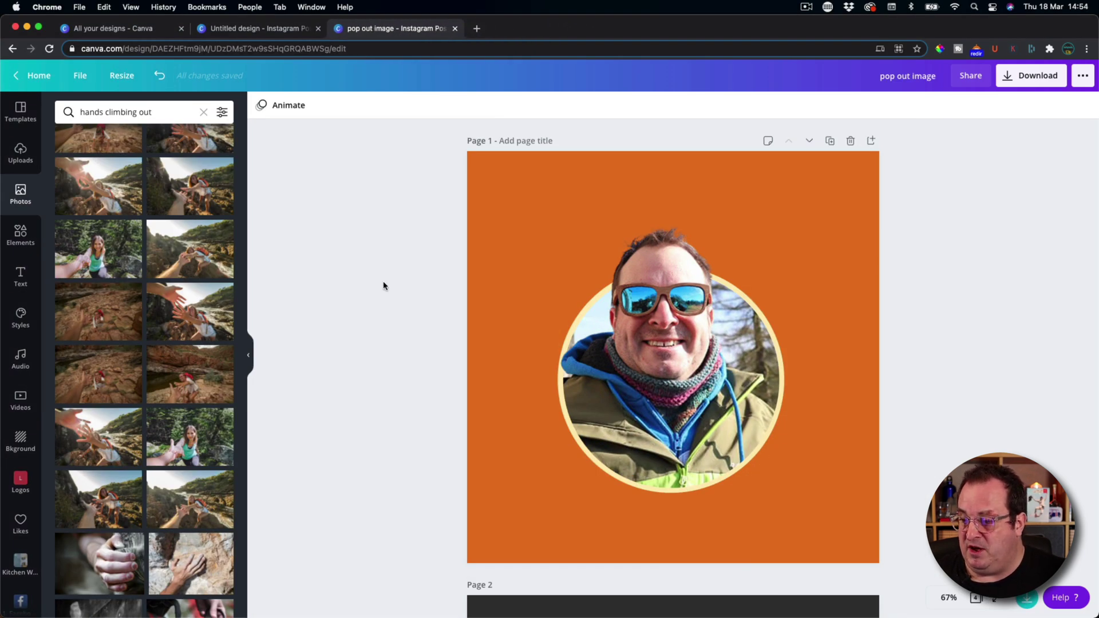
# - Scroll down the canvas until Page 2's laptop pop-out example is fully visible
pyautogui.scroll(-1, 383, 286)
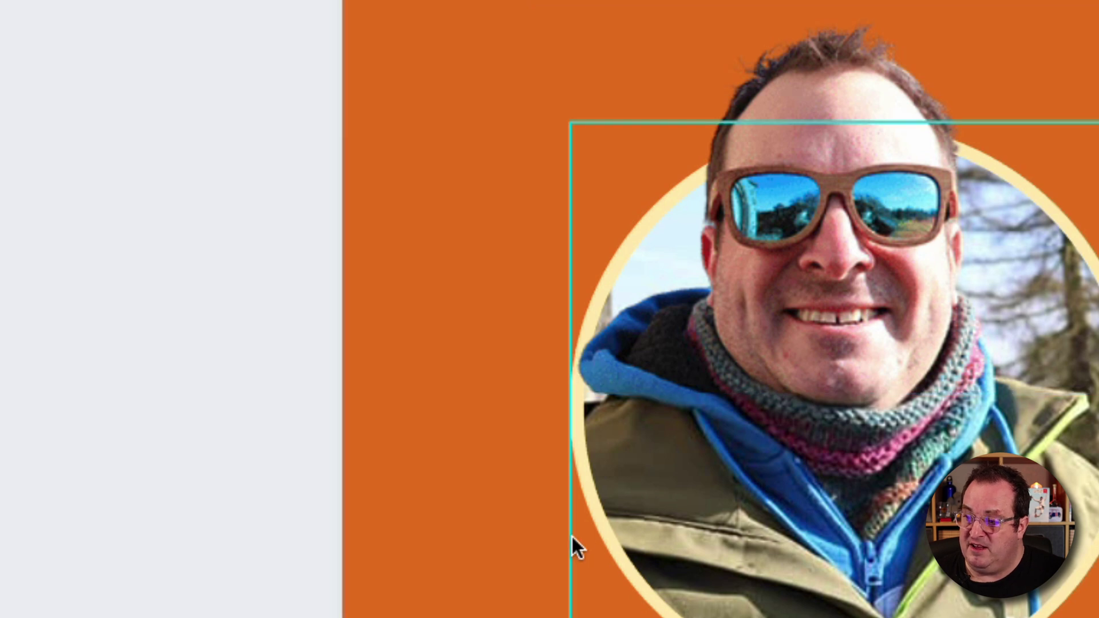
pyautogui.scroll(-5, 572, 537)
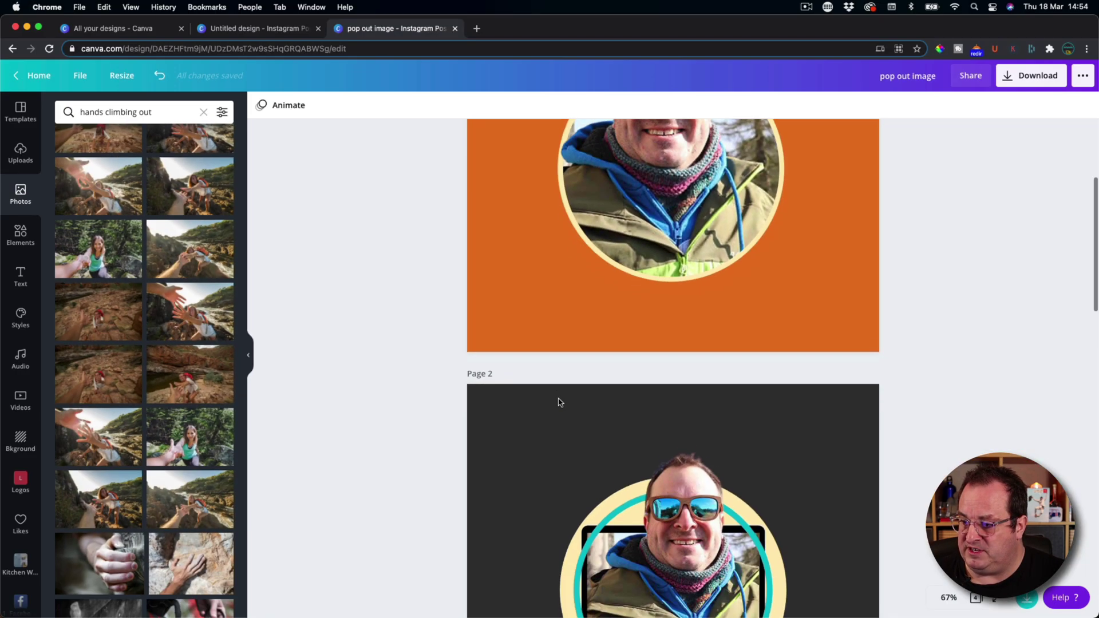
pyautogui.scroll(-5, 560, 402)
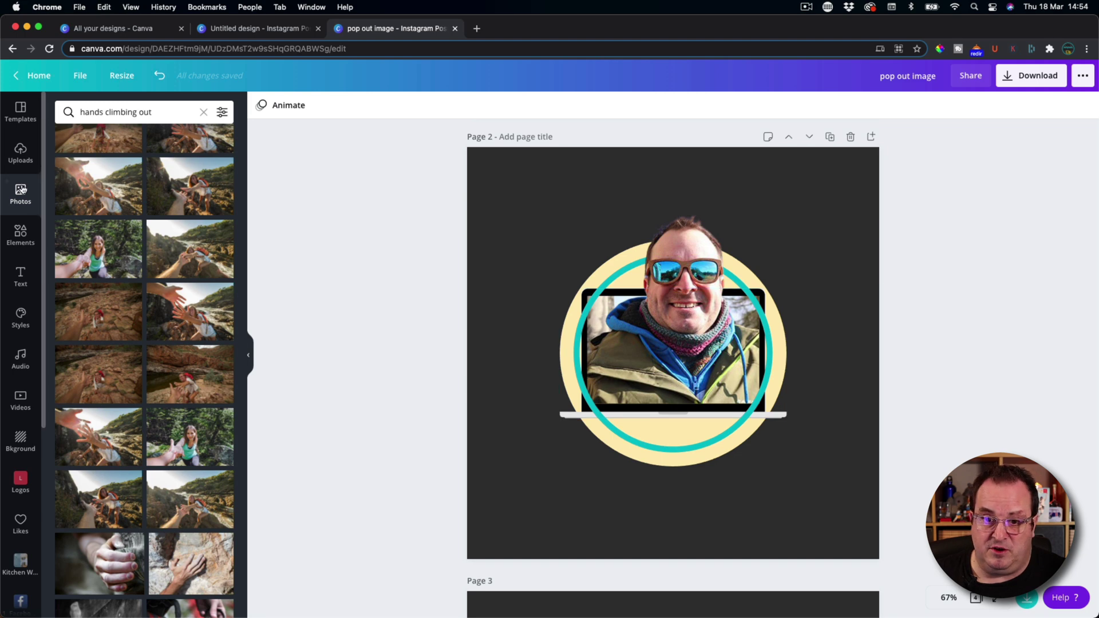
# - Clear the Shapes search in Elements and show all Frames
pyautogui.click(21, 234)
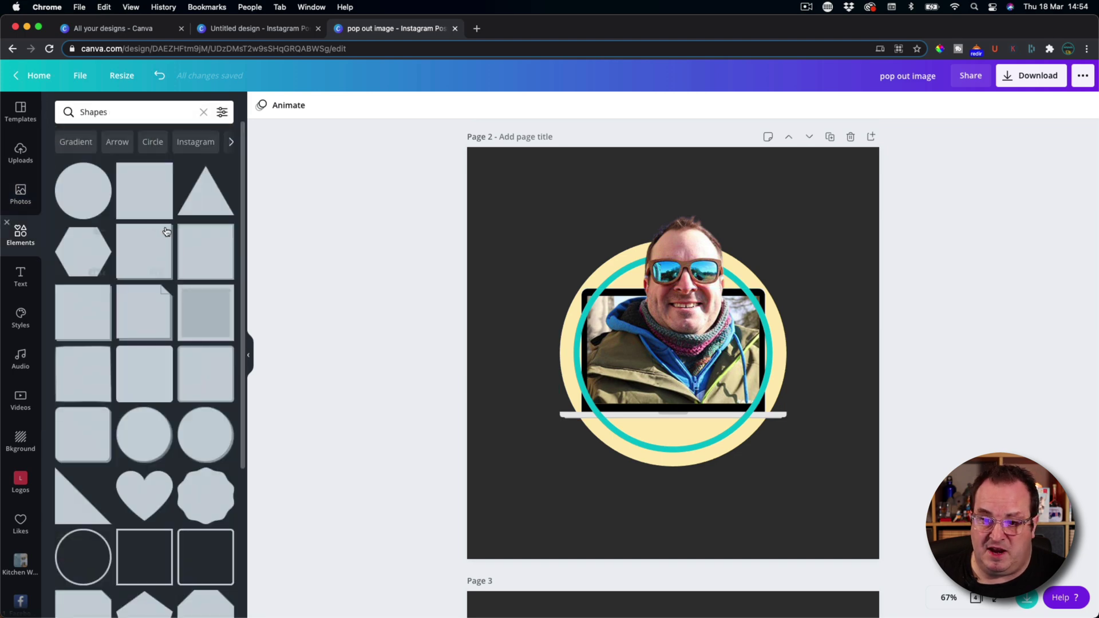
pyautogui.click(203, 112)
pyautogui.scroll(-1, 150, 405)
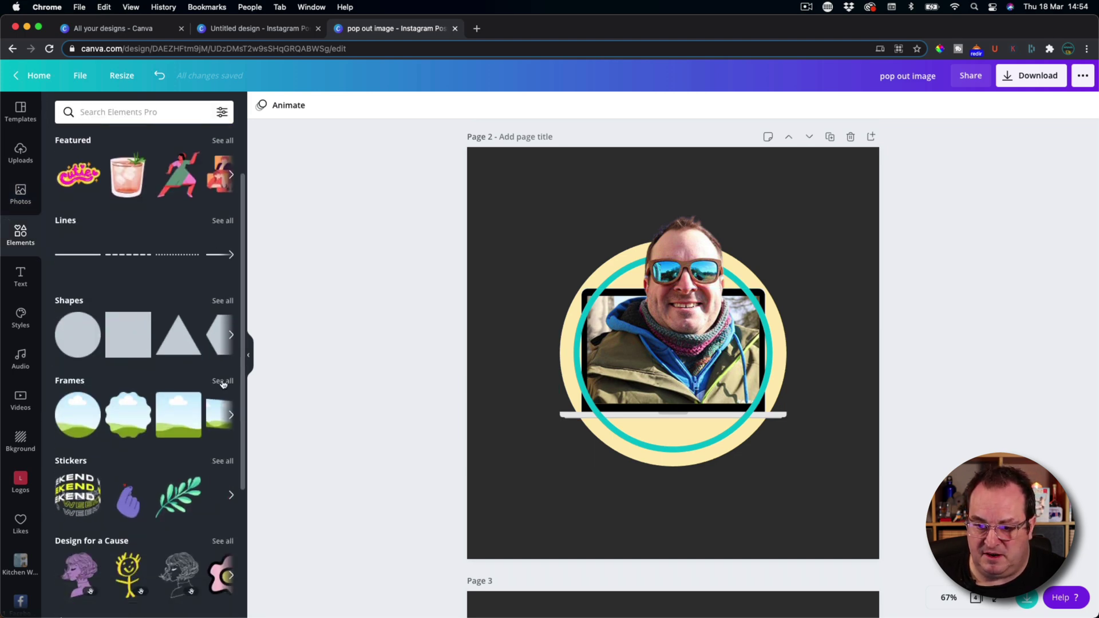
pyautogui.click(223, 382)
# - Browse the frames grid and scroll to Page 3's laptop example with the woman's outstretched hand
pyautogui.scroll(-3, 151, 348)
pyautogui.scroll(-4, 151, 349)
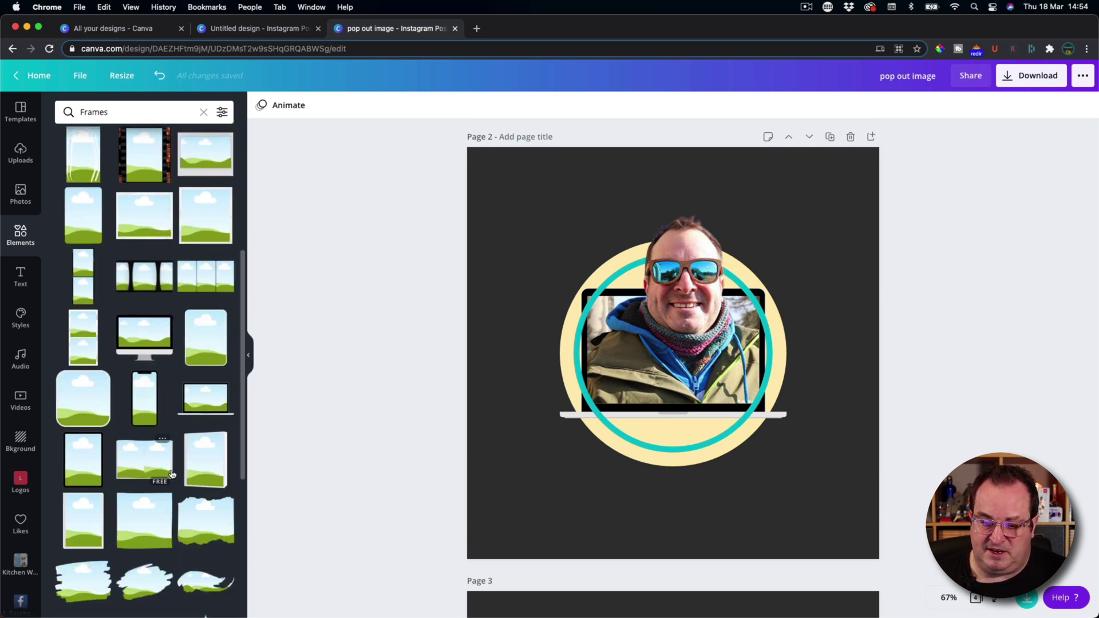
pyautogui.scroll(-7, 169, 468)
pyautogui.scroll(-8, 171, 473)
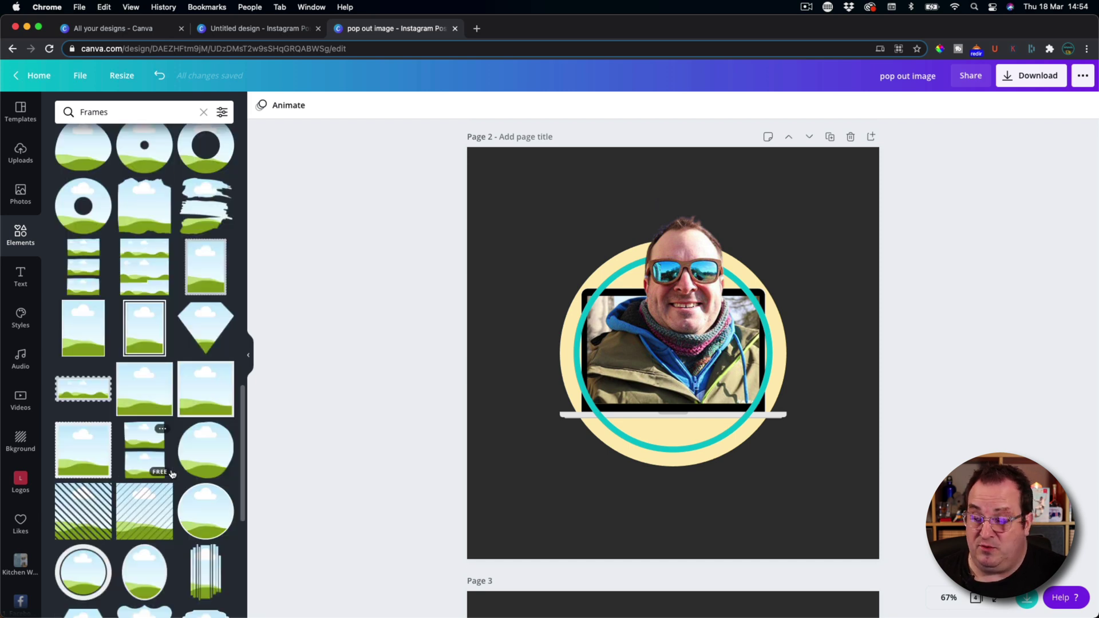
pyautogui.scroll(7, 171, 473)
pyautogui.scroll(-3, 373, 411)
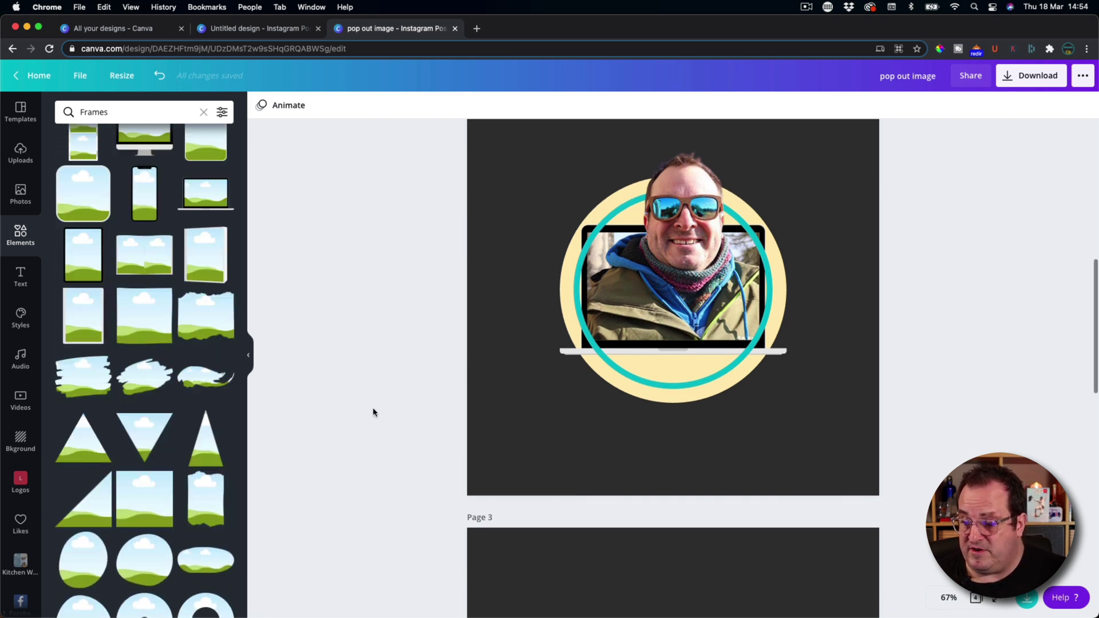
pyautogui.scroll(-9, 373, 412)
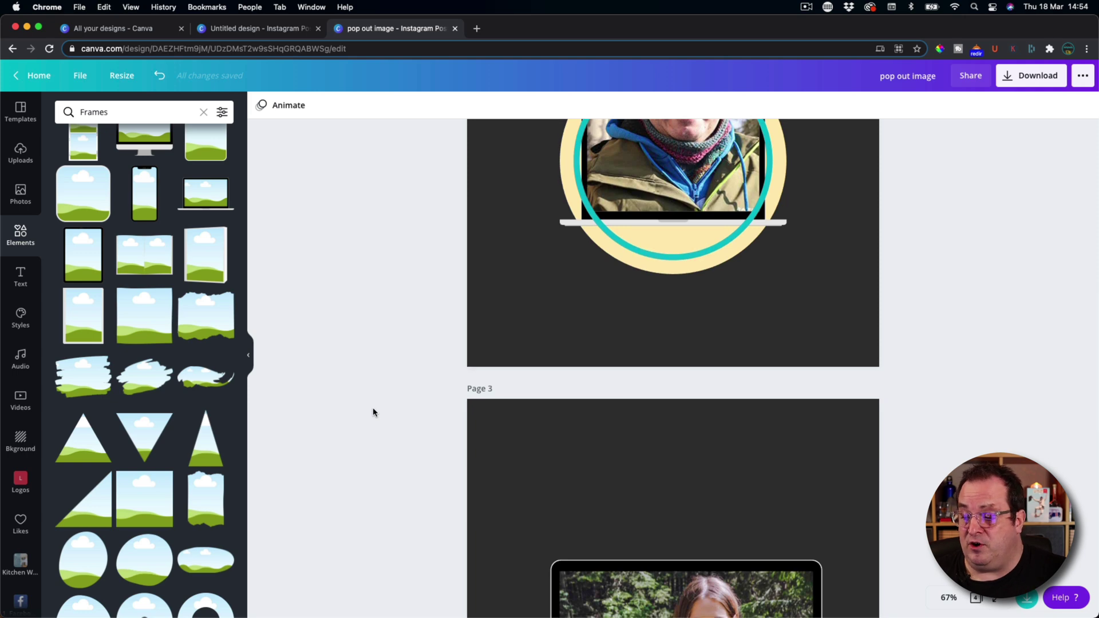
pyautogui.scroll(-1, 373, 412)
pyautogui.scroll(-1, 374, 412)
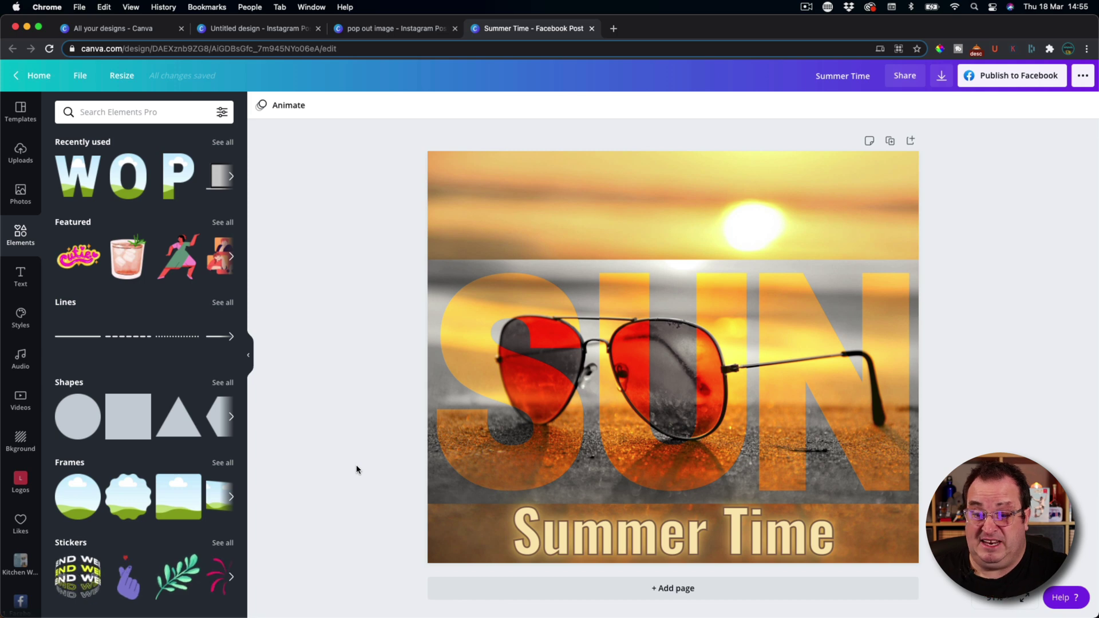
# - Show the letter frames under Frames, then inspect the U and N letter frames and the background photo
pyautogui.click(223, 463)
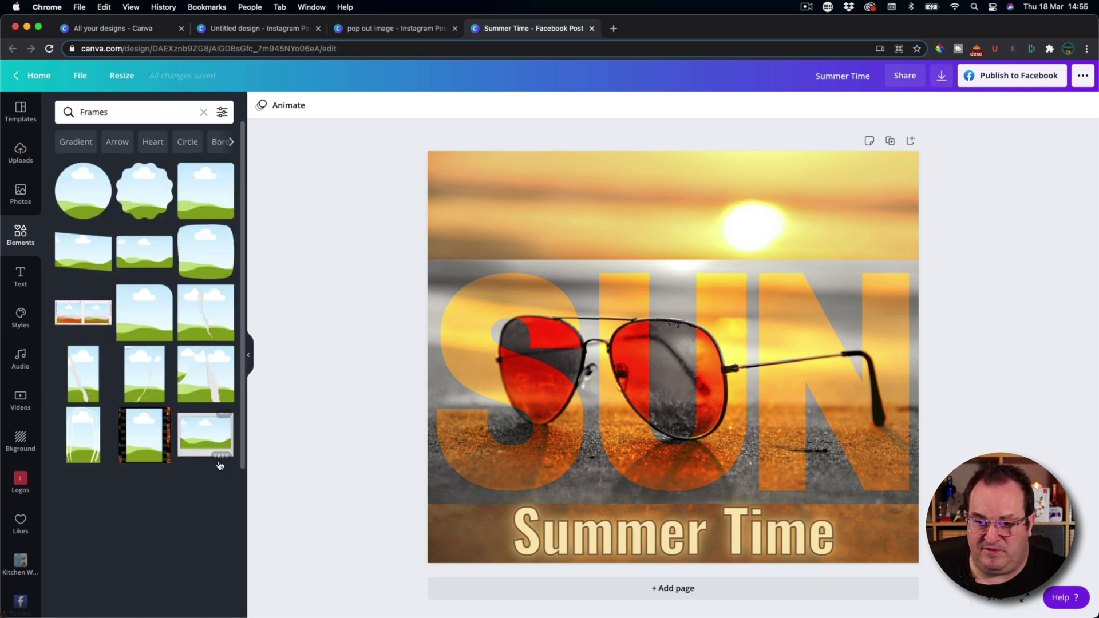
pyautogui.scroll(-10, 149, 346)
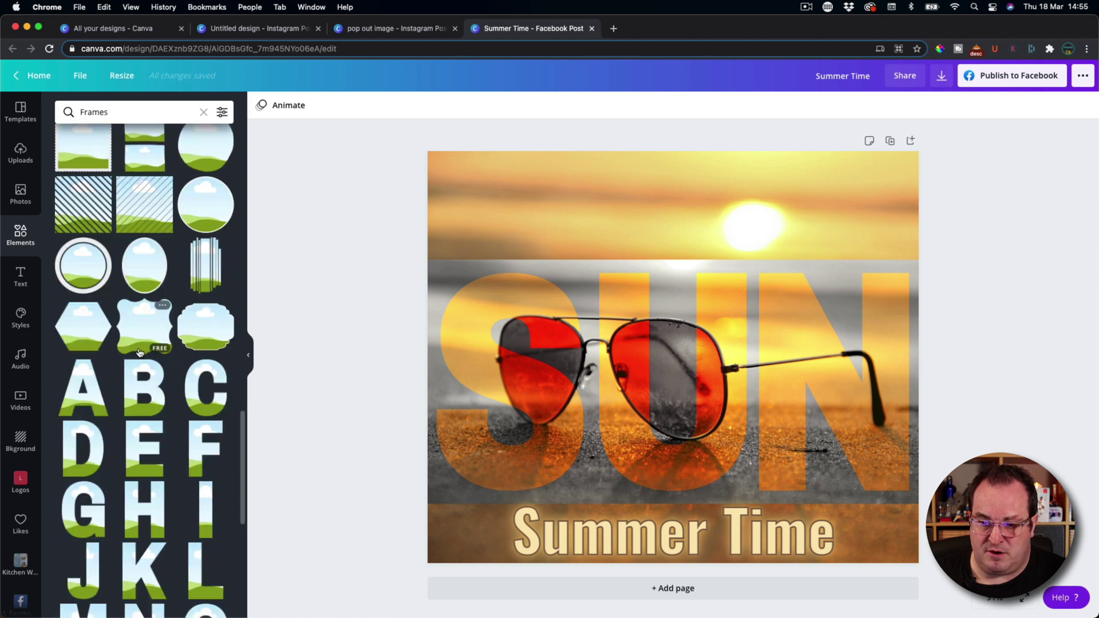
pyautogui.scroll(-3, 139, 353)
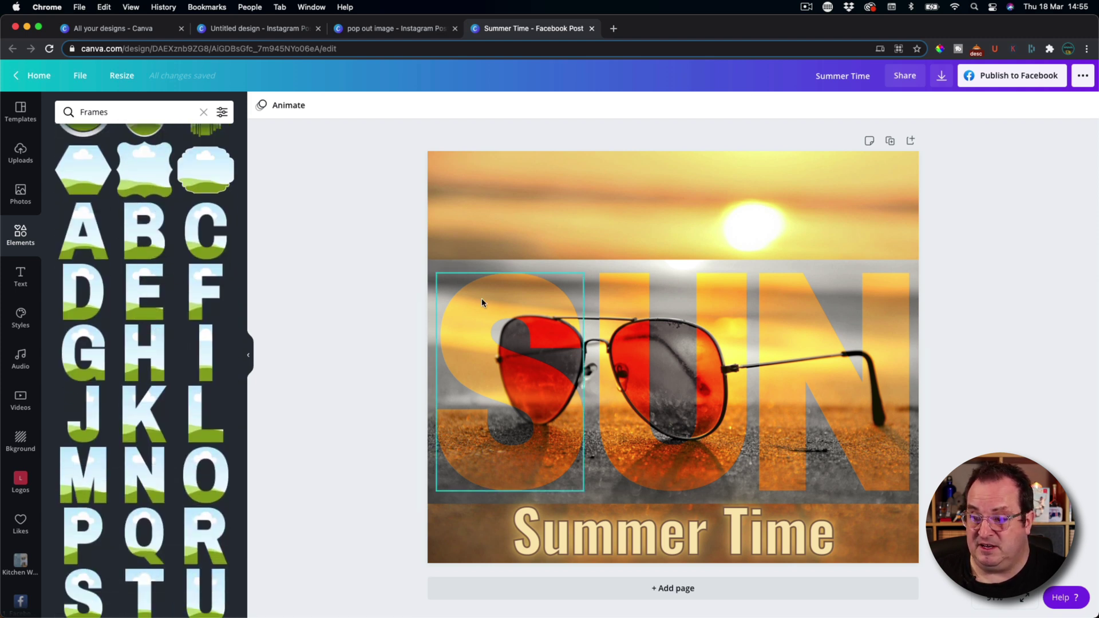
pyautogui.click(650, 309)
pyautogui.click(779, 315)
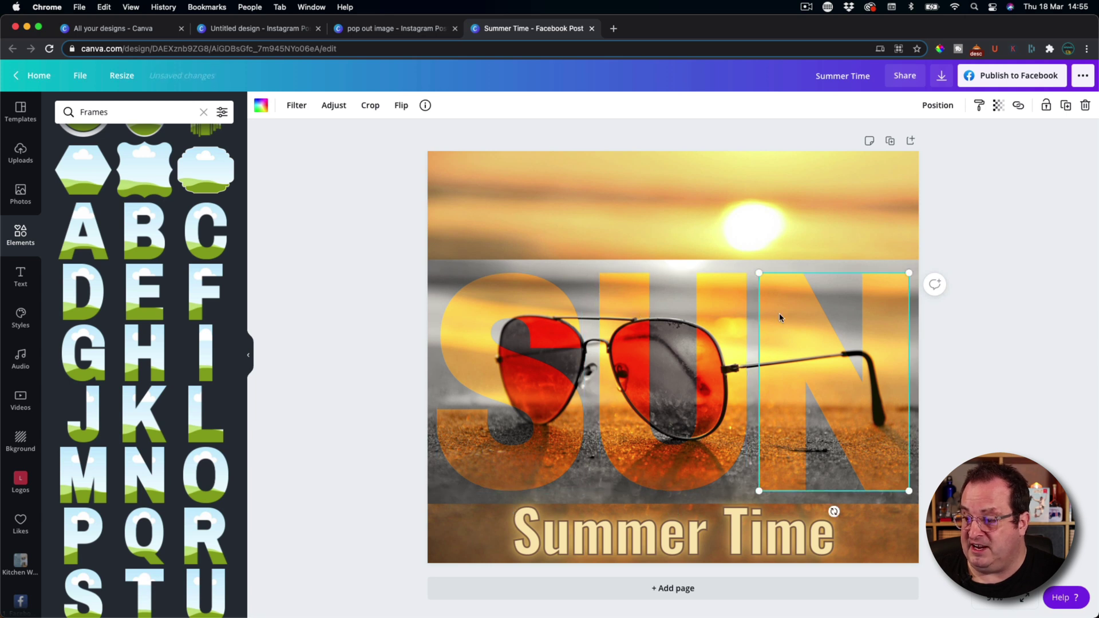
pyautogui.click(564, 263)
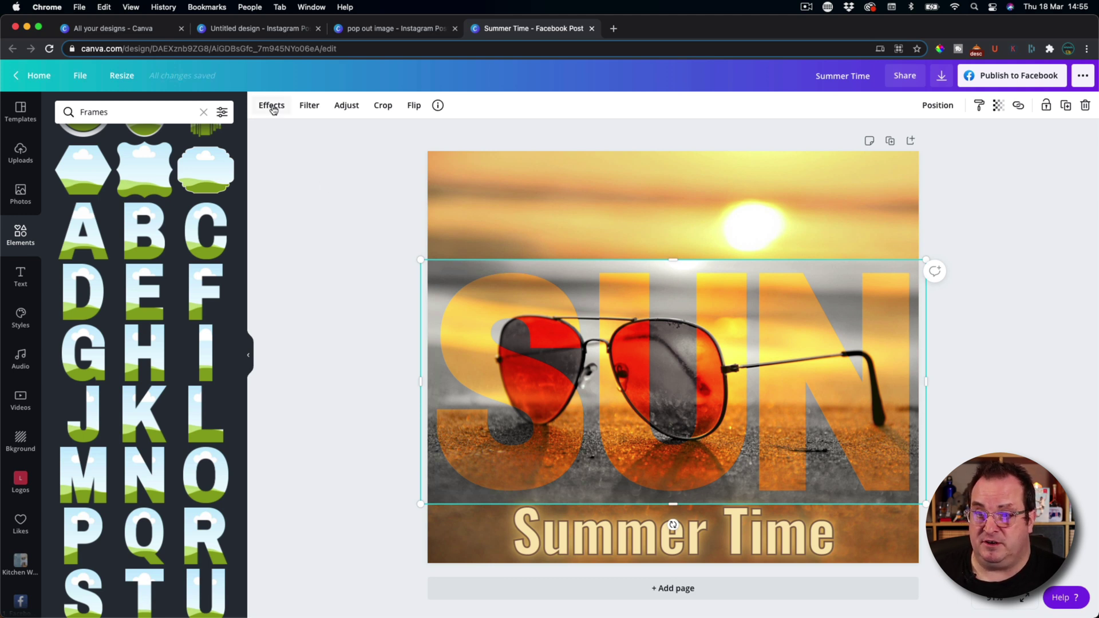
pyautogui.click(303, 108)
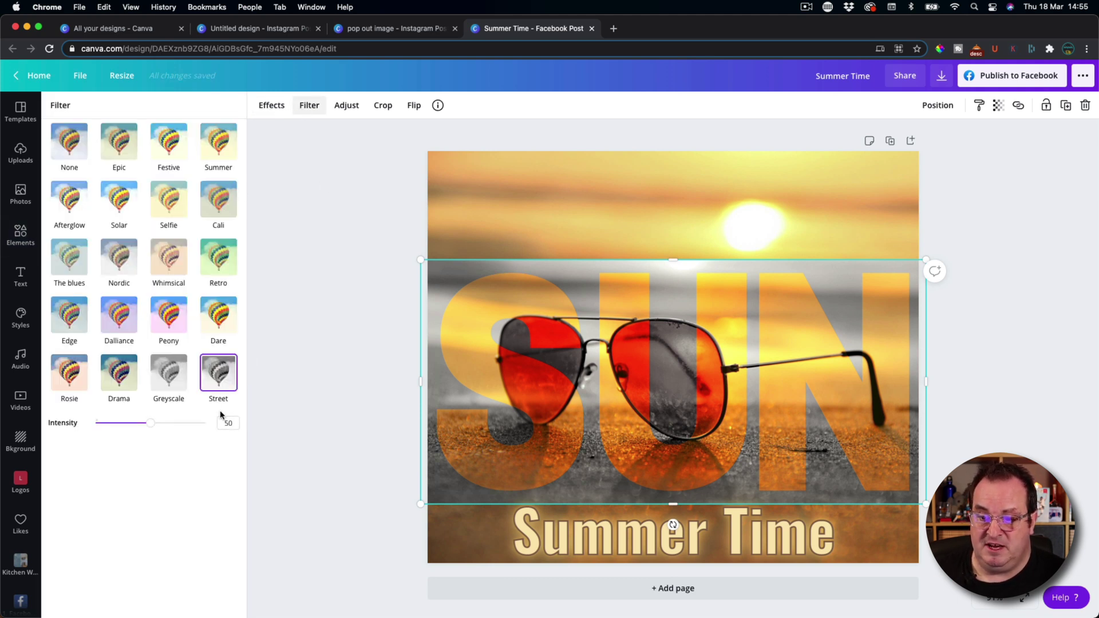
pyautogui.click(66, 148)
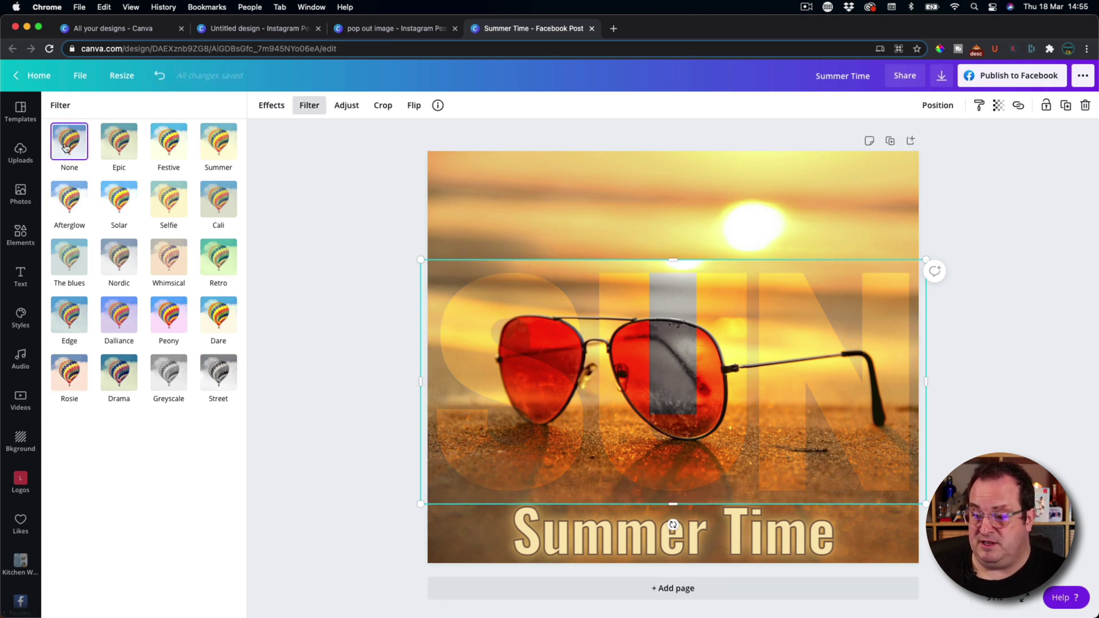
pyautogui.click(218, 372)
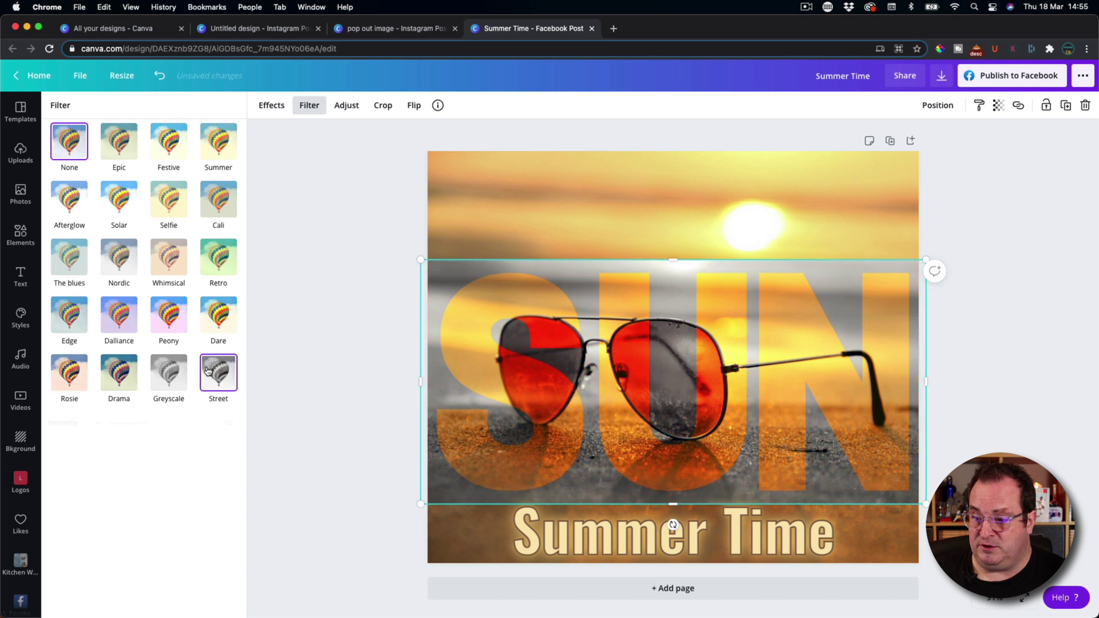
pyautogui.click(484, 309)
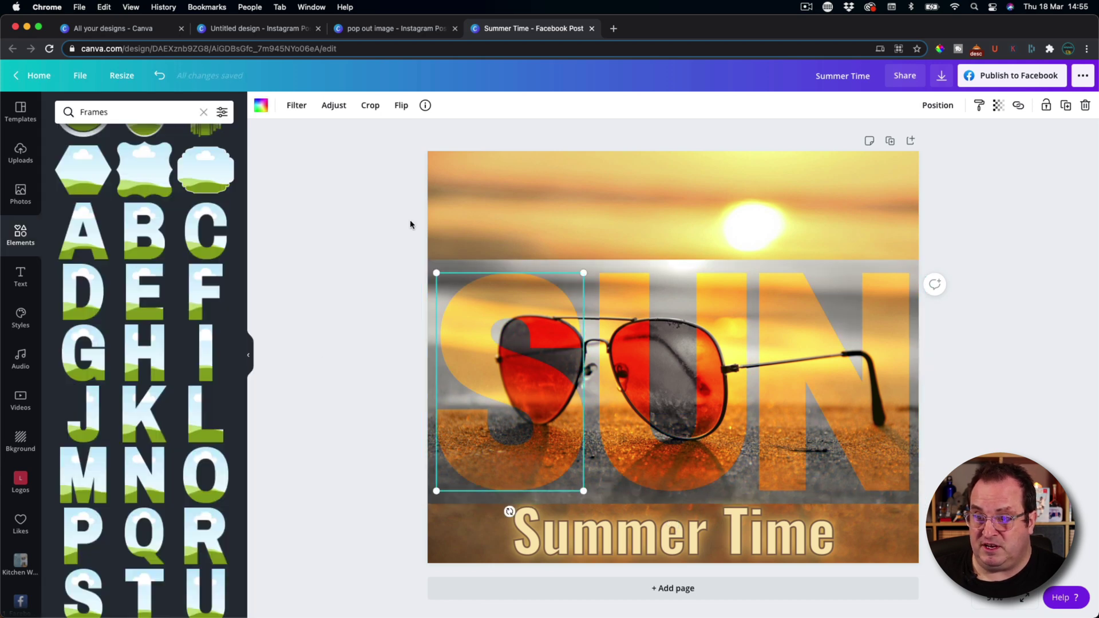
pyautogui.click(297, 108)
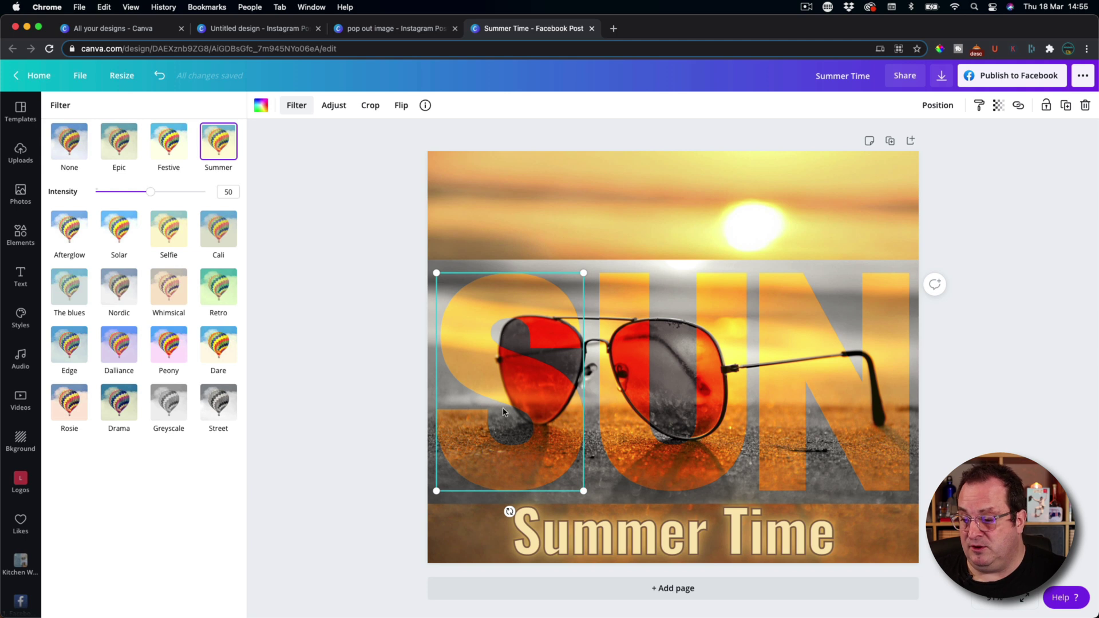
pyautogui.click(579, 542)
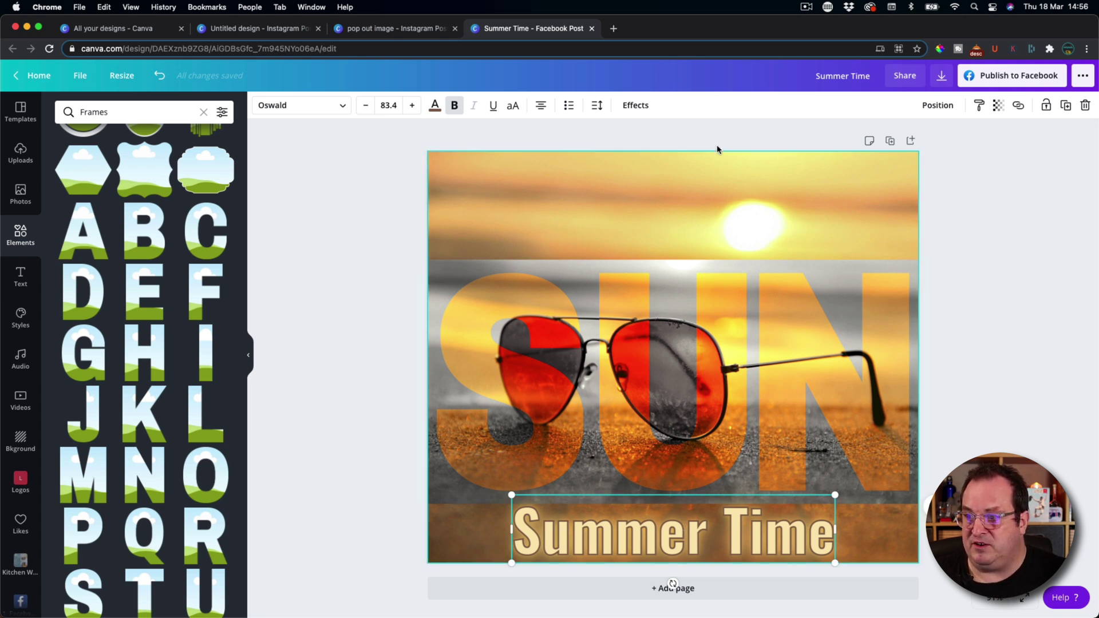
pyautogui.click(636, 106)
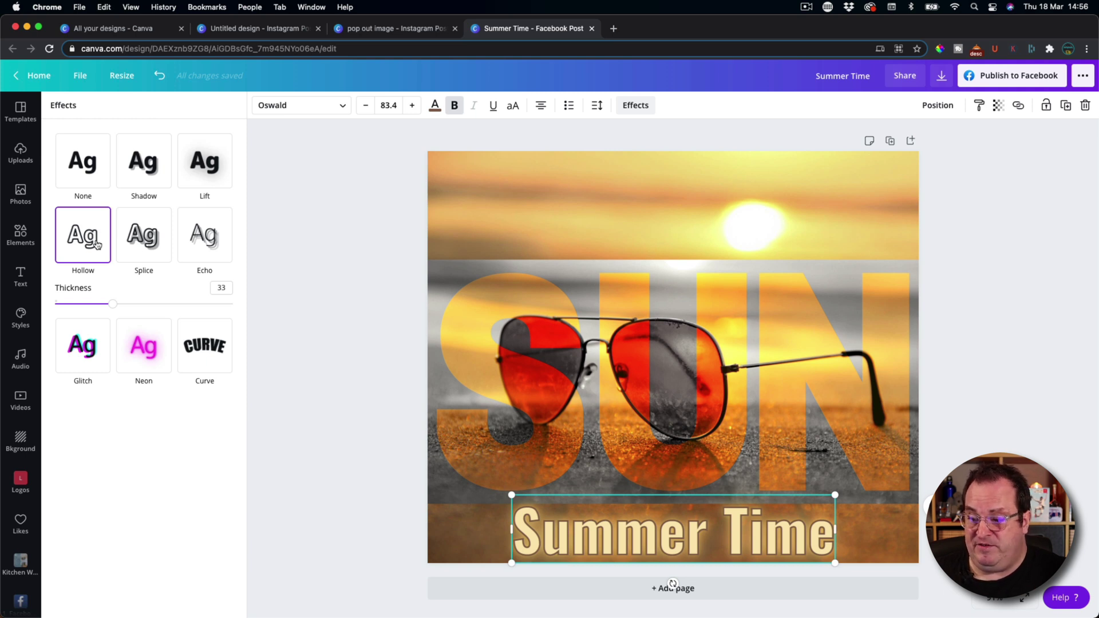
pyautogui.moveTo(630, 530); pyautogui.dragTo(633, 430)
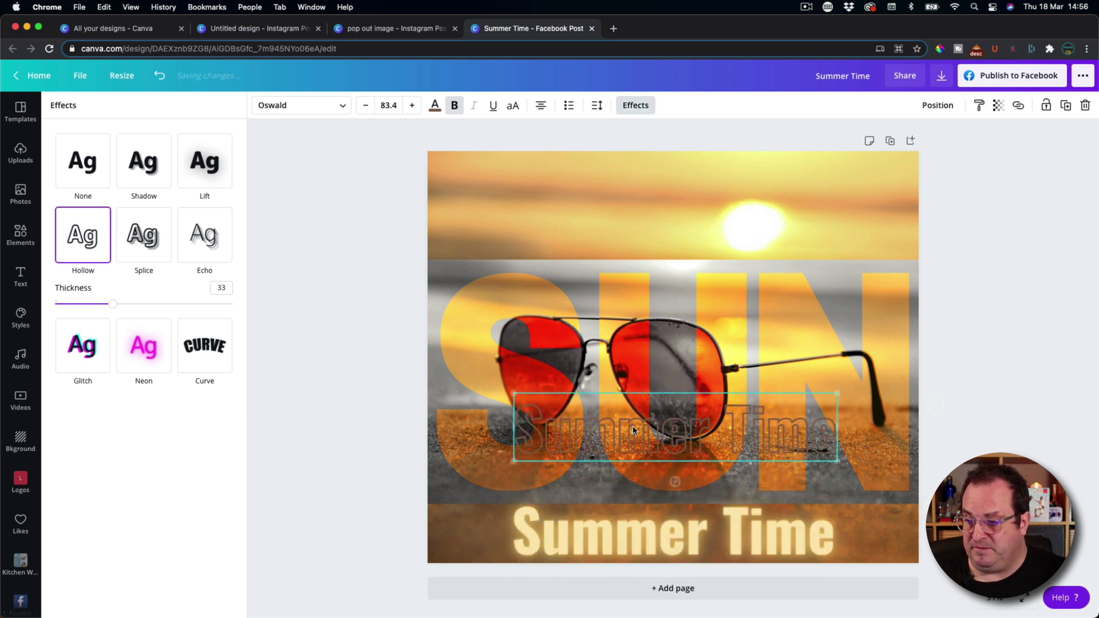
pyautogui.click(620, 548)
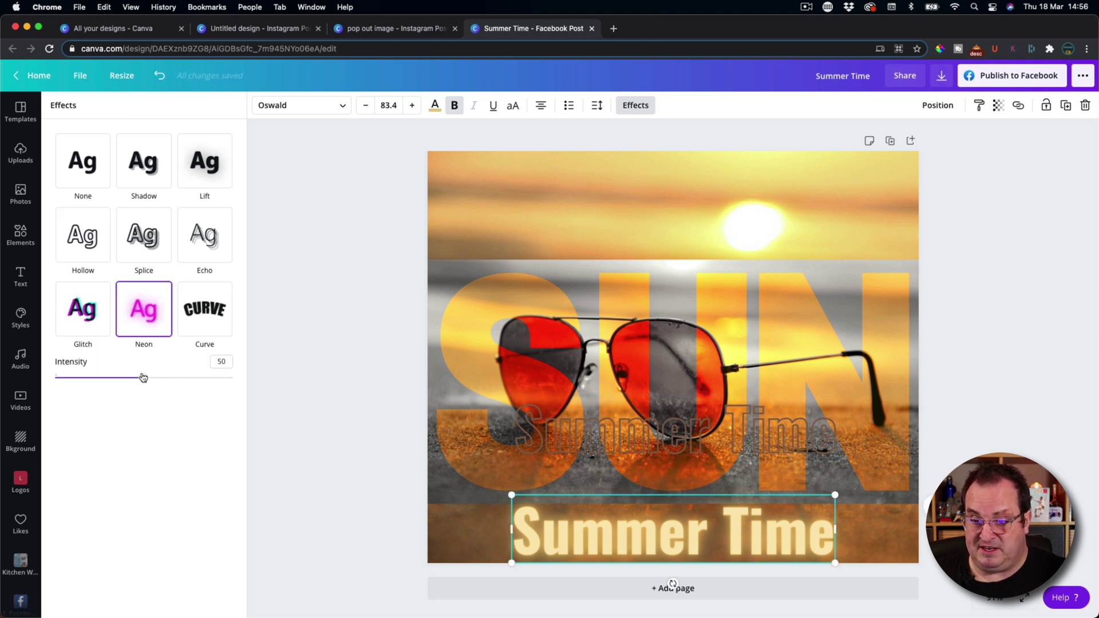
pyautogui.moveTo(142, 377); pyautogui.dragTo(154, 377)
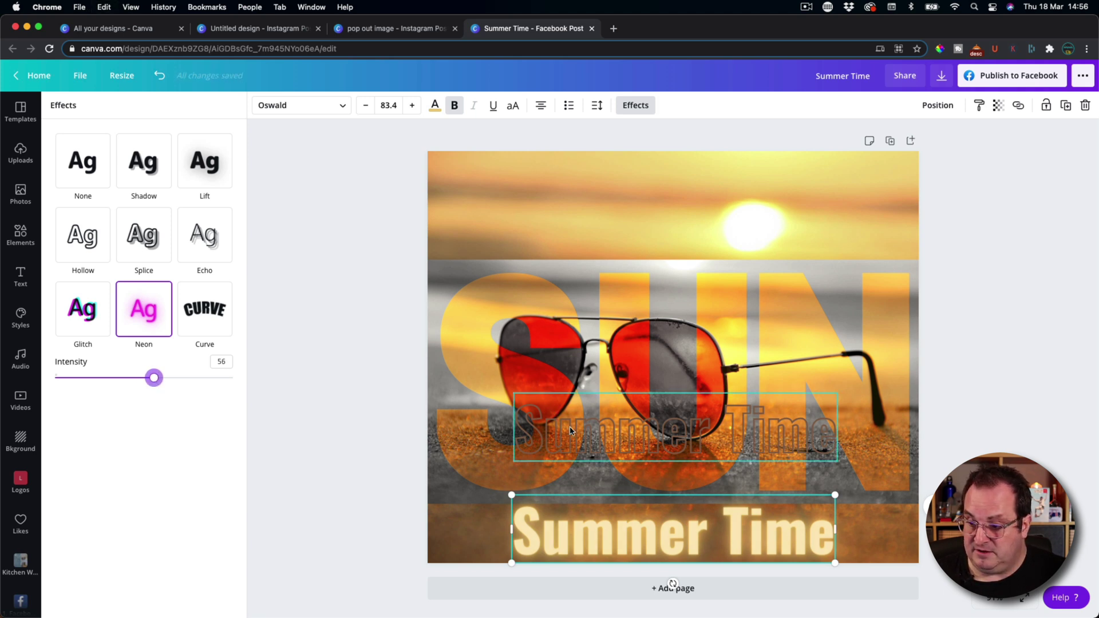
pyautogui.press('super+z')
pyautogui.press('super+z')
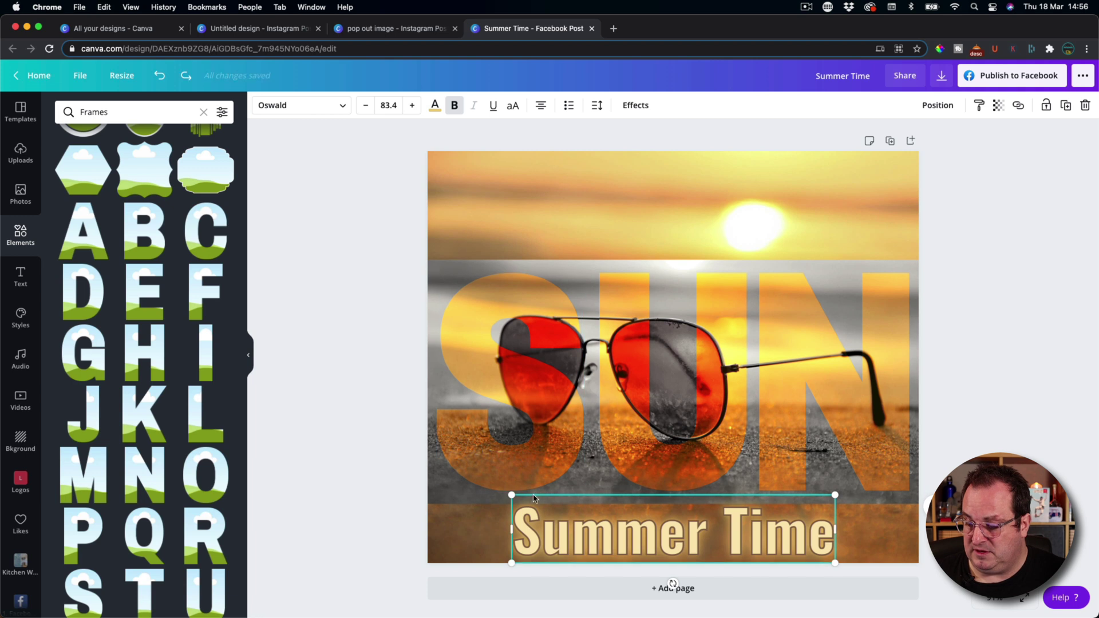